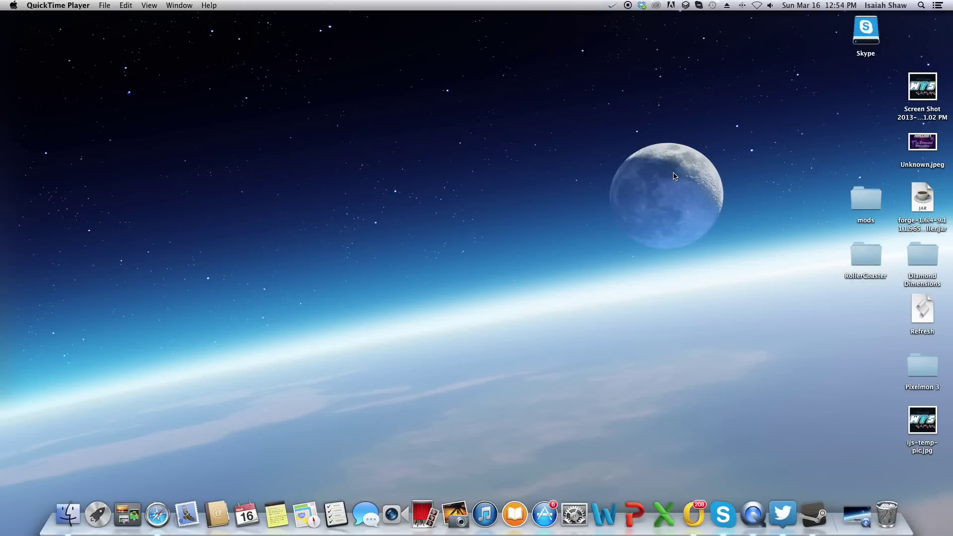
# Check the Wiimote's Bluetooth connection and launch Steam in Big Picture mode
pyautogui.click(612, 6)
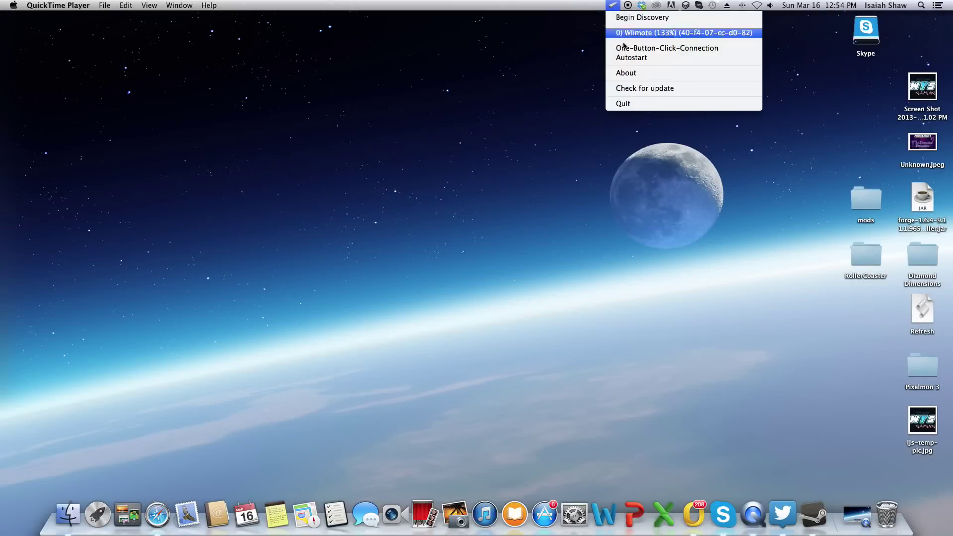
pyautogui.click(613, 4)
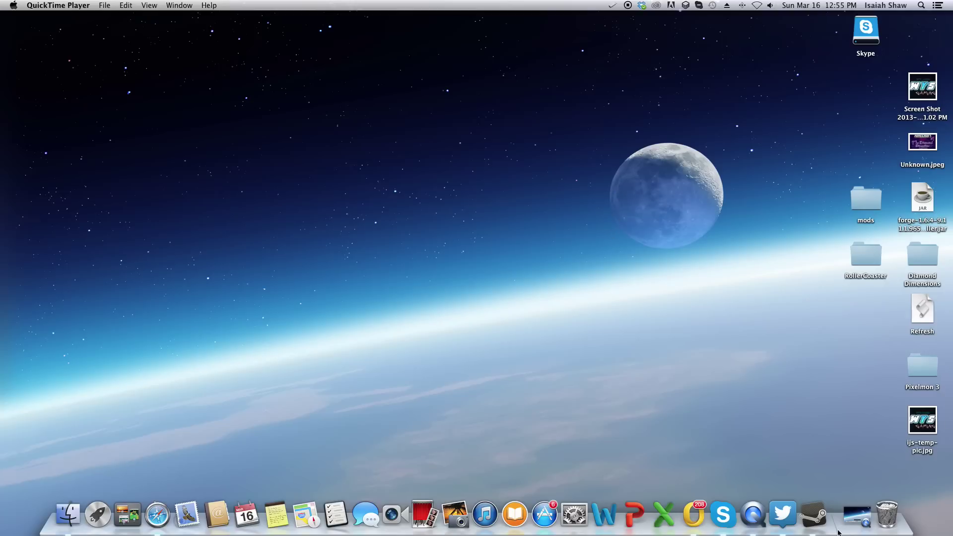
pyautogui.click(814, 517)
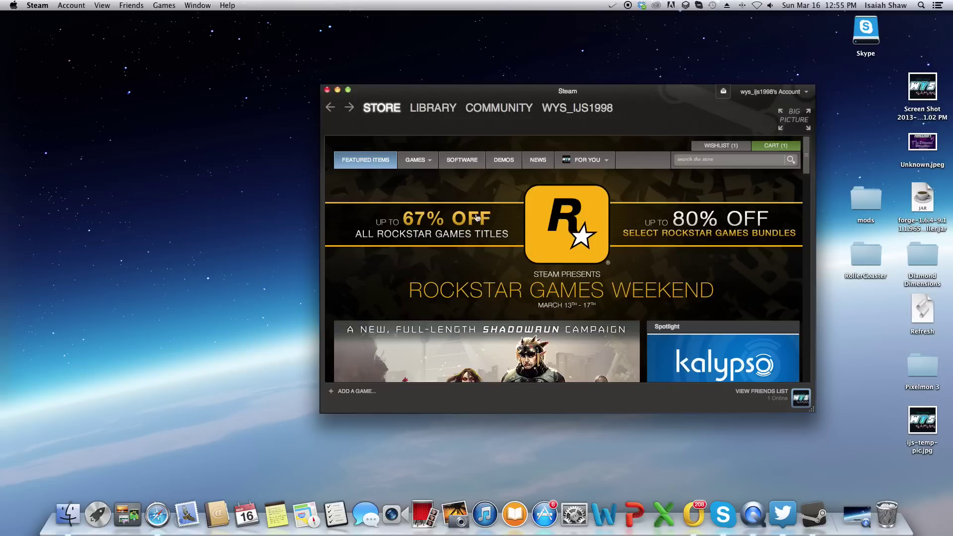
pyautogui.moveTo(383, 106)
pyautogui.click(807, 124)
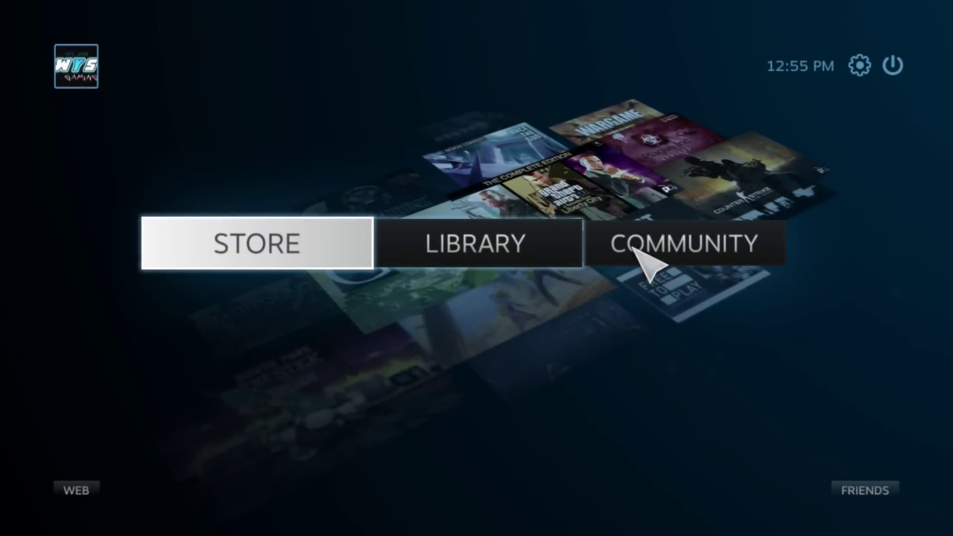
# Test the controller by switching the highlight between Store and Library on the home screen
pyautogui.press('Right')
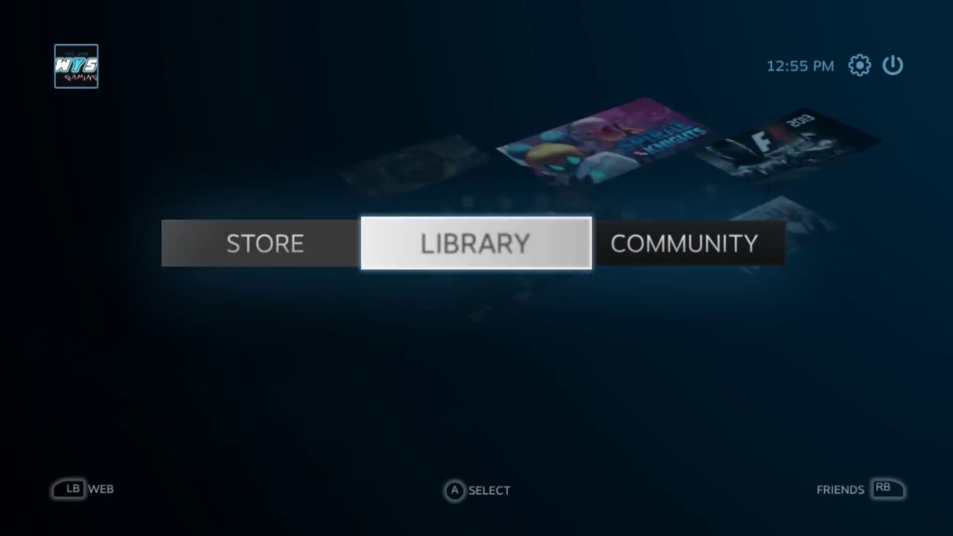
pyautogui.press('Left')
pyautogui.press('Right')
pyautogui.press('Left')
pyautogui.press('Right')
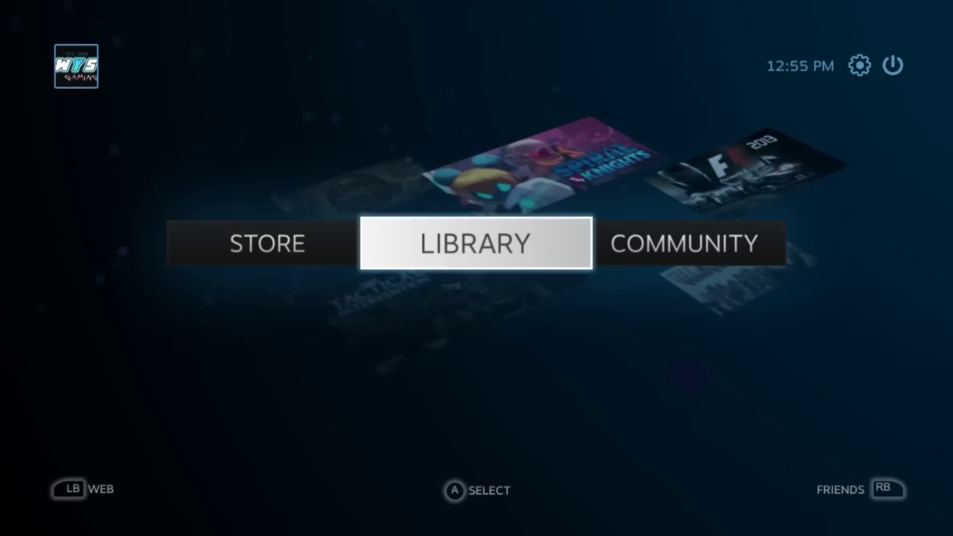
pyautogui.press('Left')
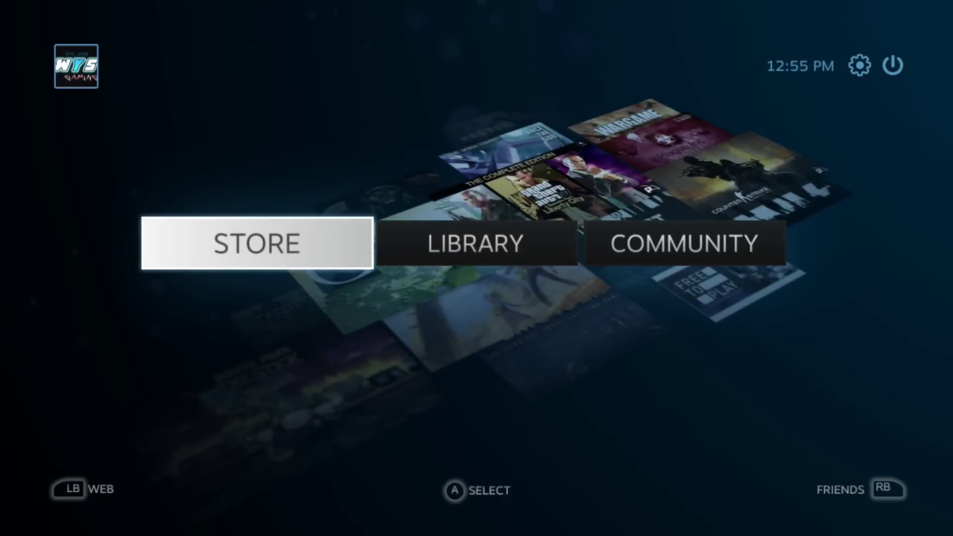
# View the Library, Community and Store sections and return to the Big Picture home screen
pyautogui.click(471, 230)
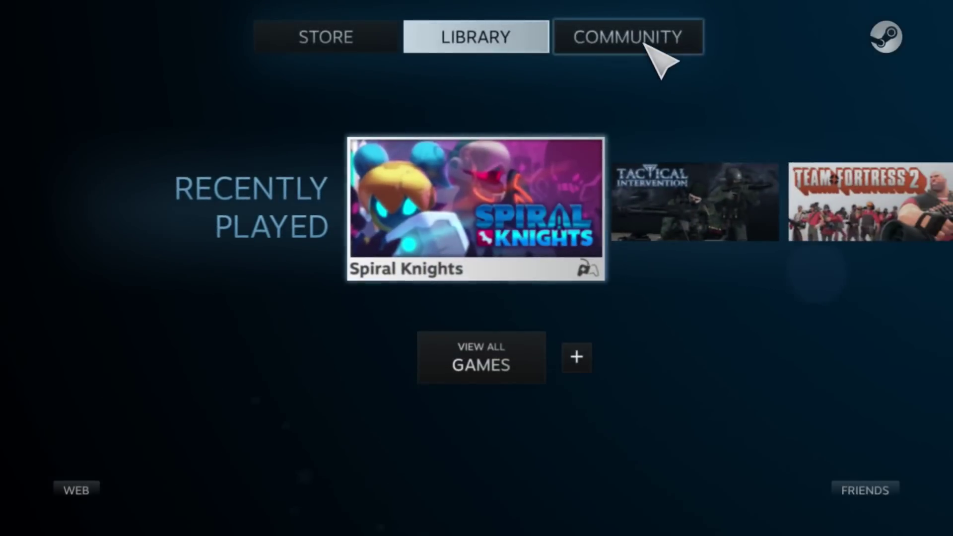
pyautogui.click(645, 44)
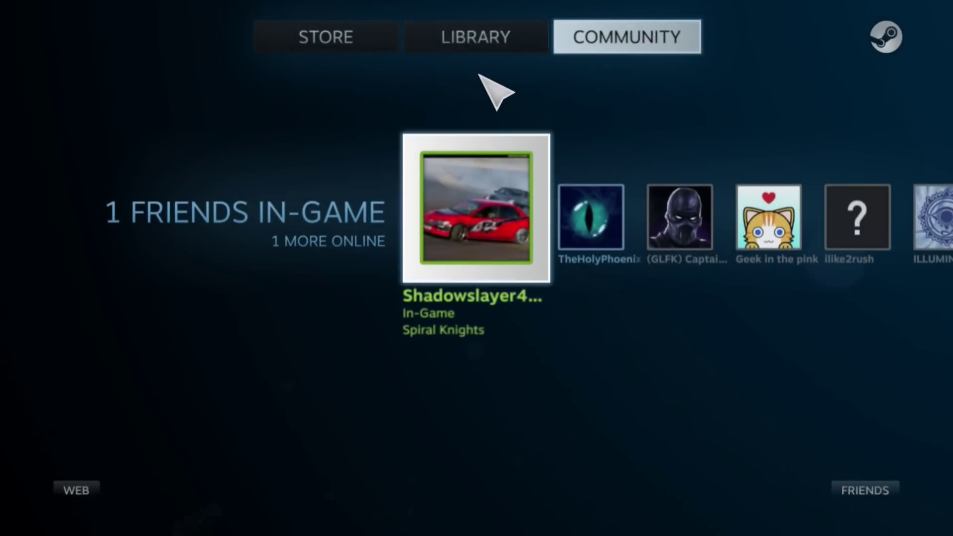
pyautogui.click(347, 41)
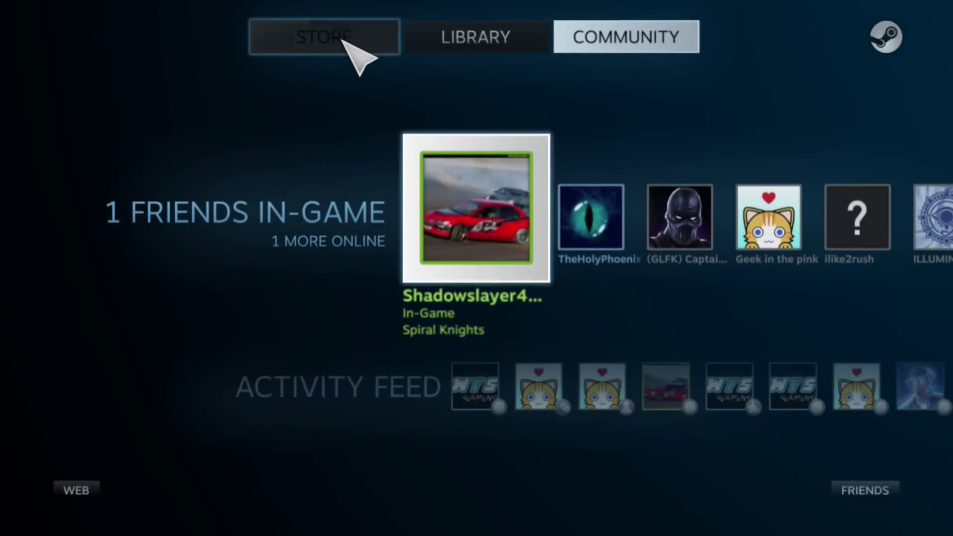
pyautogui.click(481, 35)
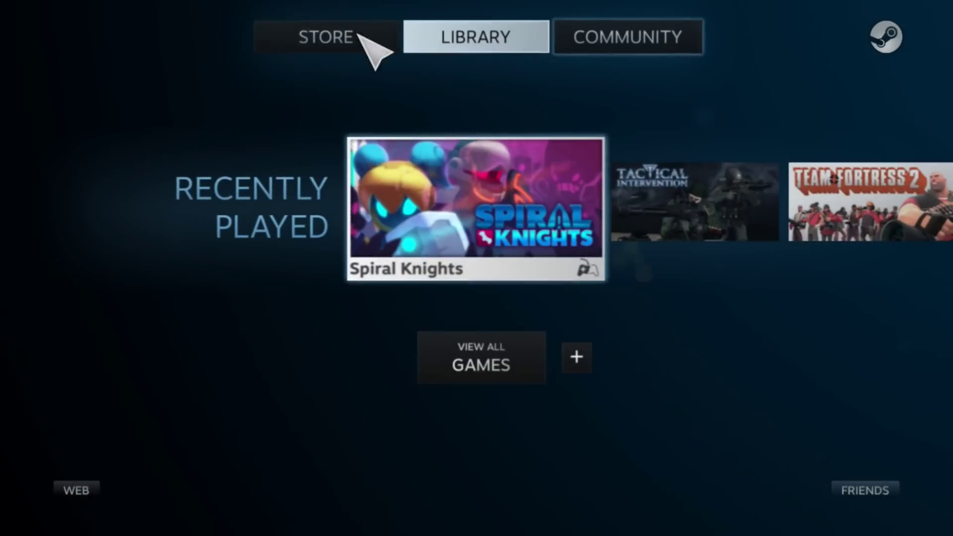
pyautogui.click(330, 37)
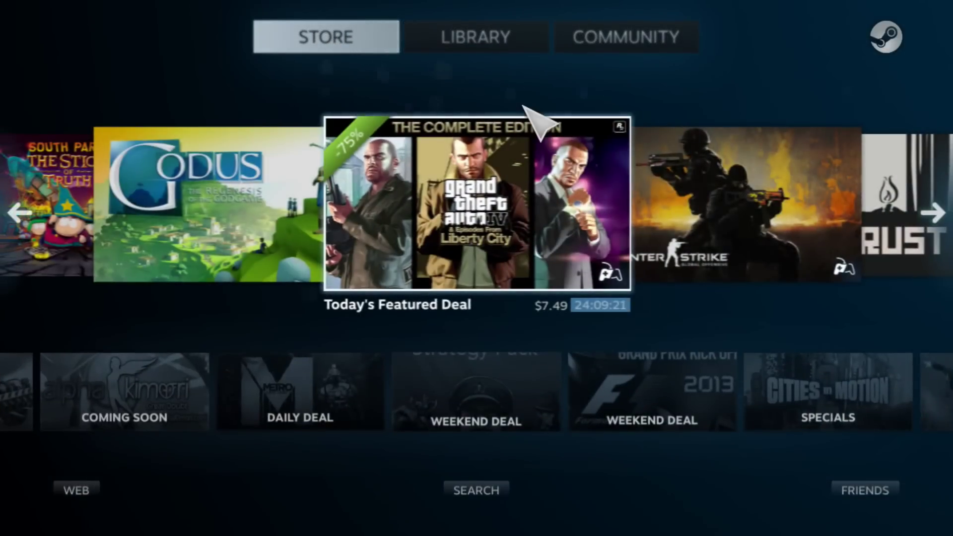
pyautogui.click(886, 37)
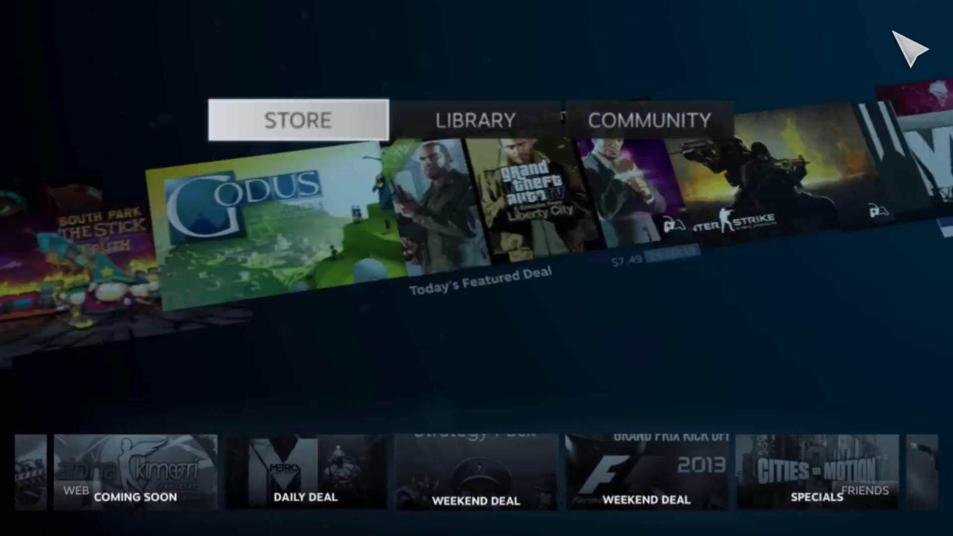
pyautogui.press('Right')
pyautogui.press('Left')
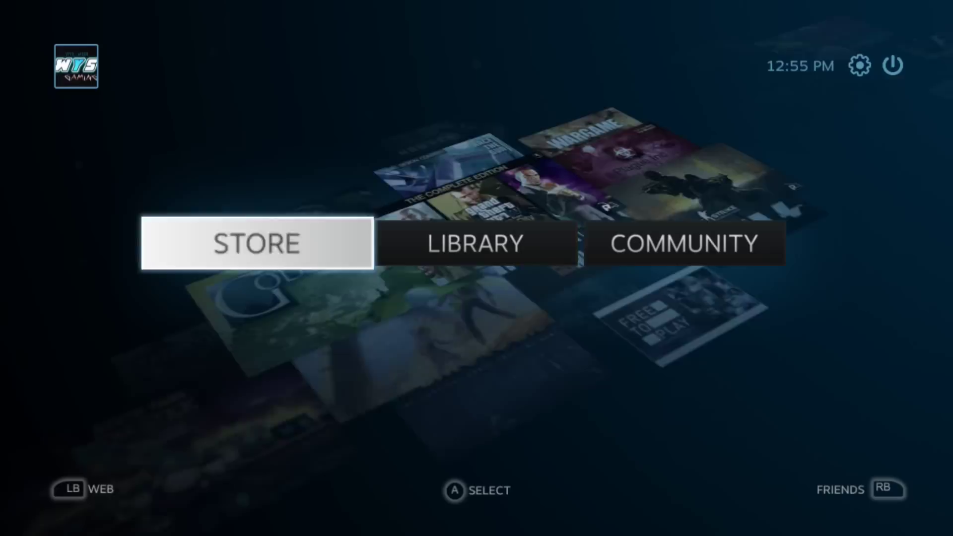
pyautogui.press('Up')
pyautogui.press('Down')
# Open the Controller settings and start editing the controls of the detected Wiimote
pyautogui.press('Right')
pyautogui.press('Right')
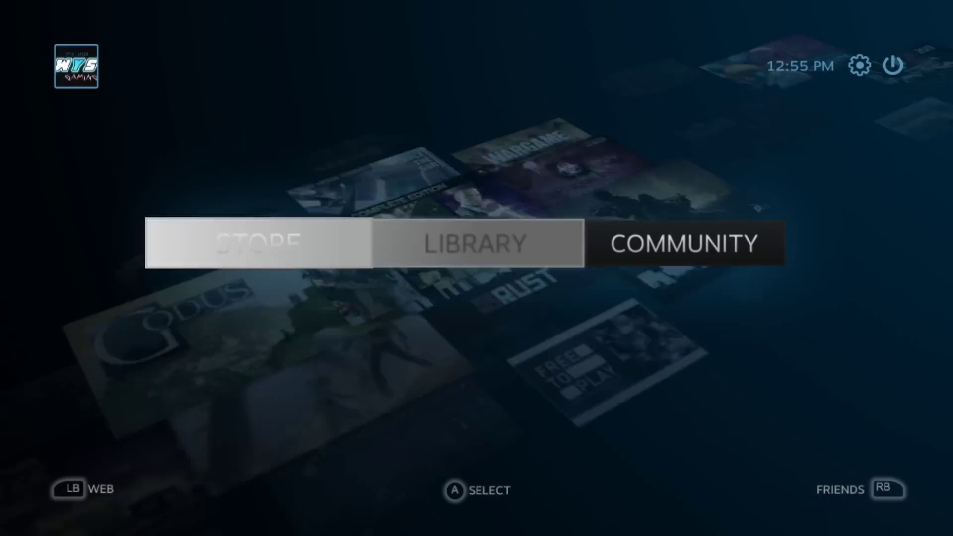
pyautogui.press('Up')
pyautogui.press('Right')
pyautogui.press('Left')
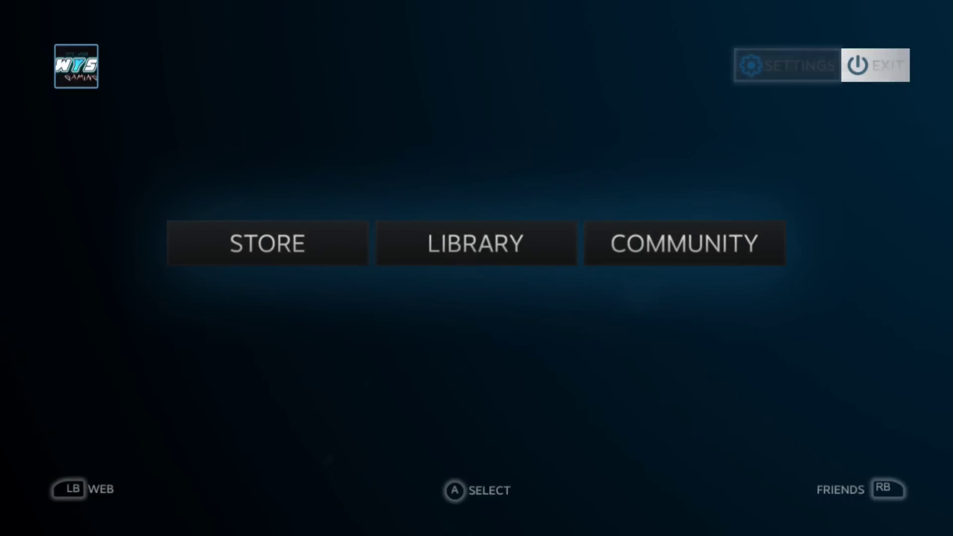
pyautogui.press('Return')
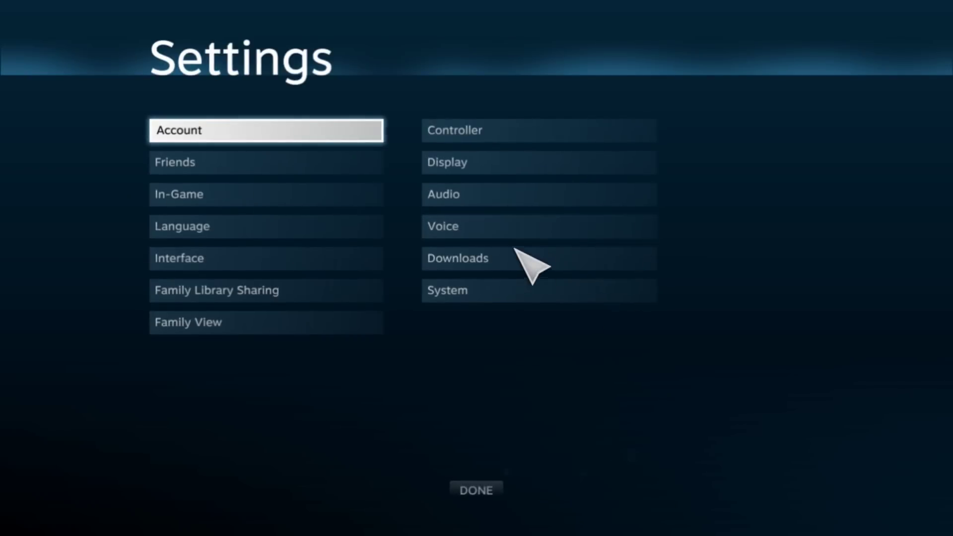
pyautogui.click(490, 130)
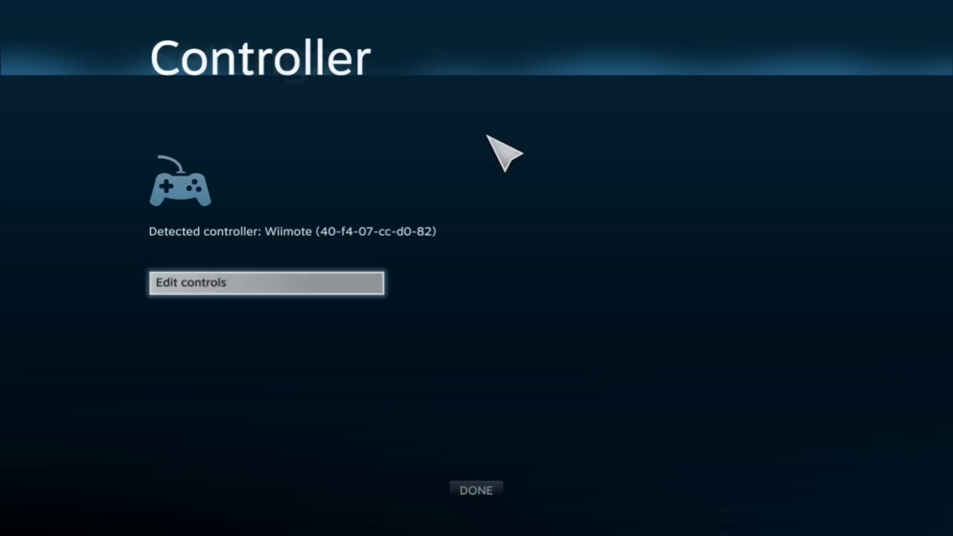
pyautogui.click(258, 281)
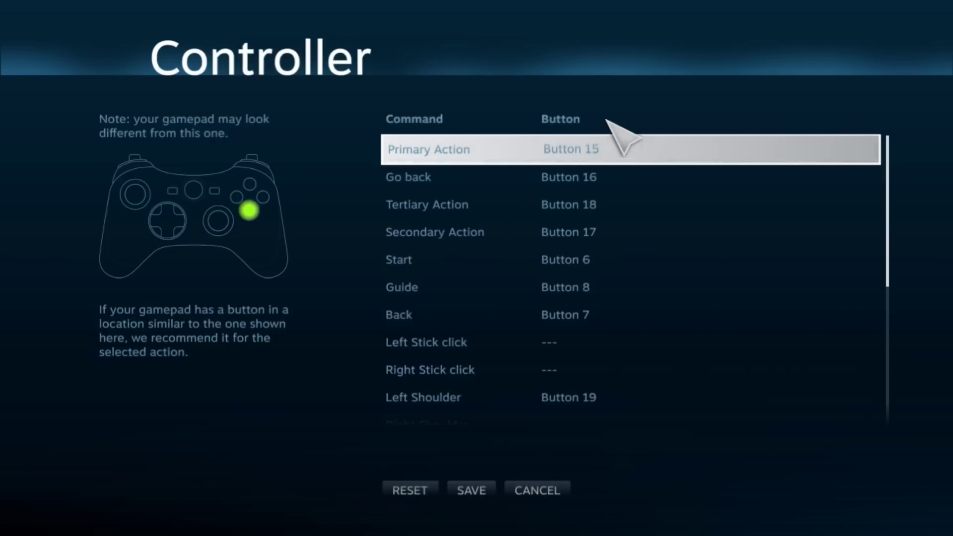
# Map Primary Action to Button 15 and Go back to Button 16, declining to exit without saving
pyautogui.click(602, 139)
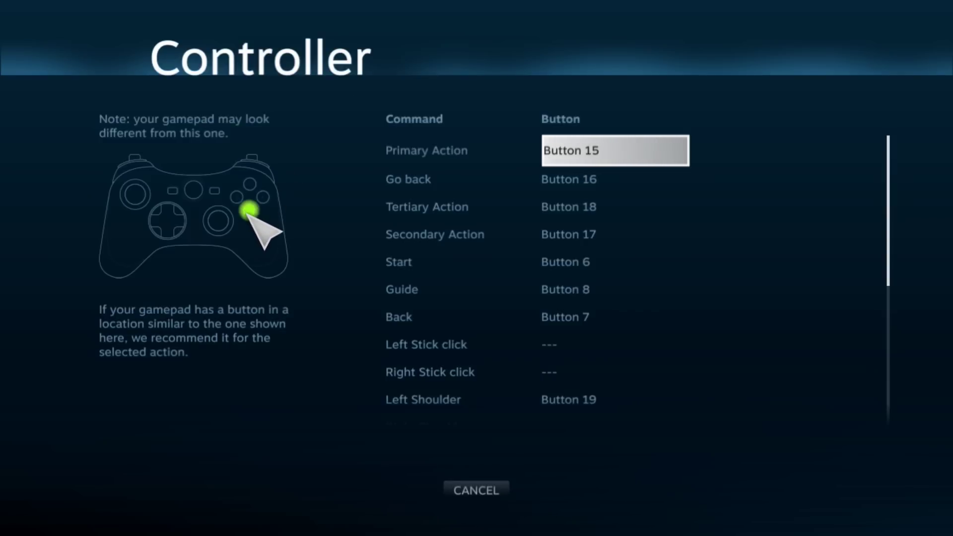
pyautogui.press('Return')
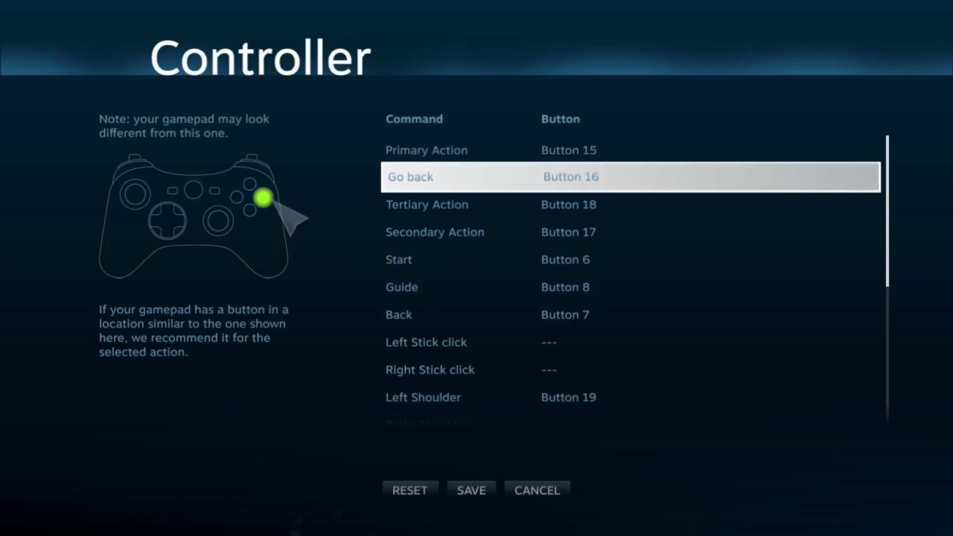
pyautogui.press('Escape')
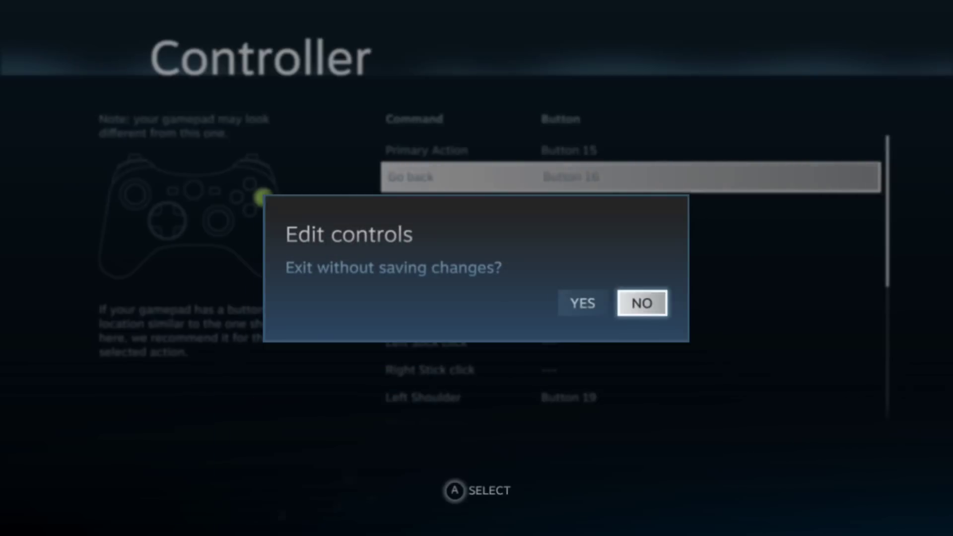
pyautogui.click(638, 303)
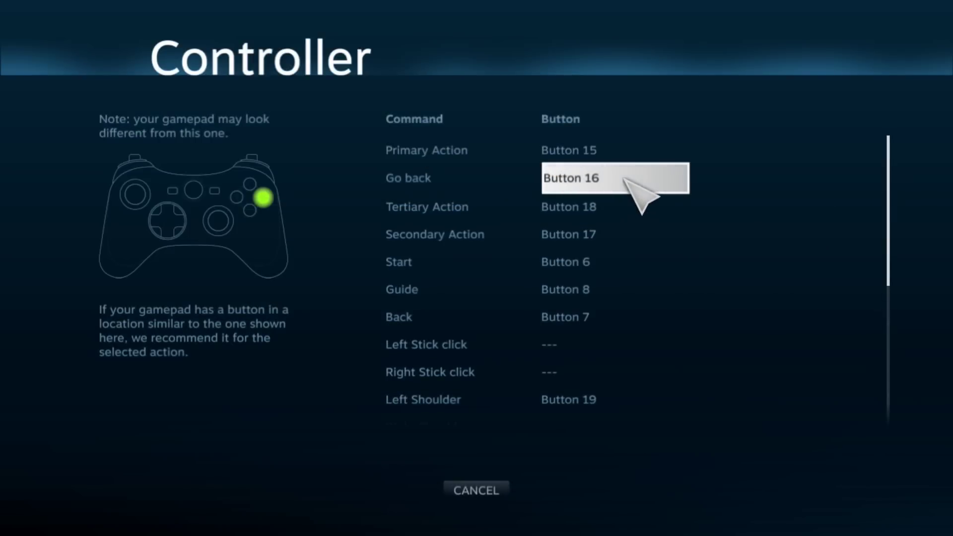
pyautogui.press('Down')
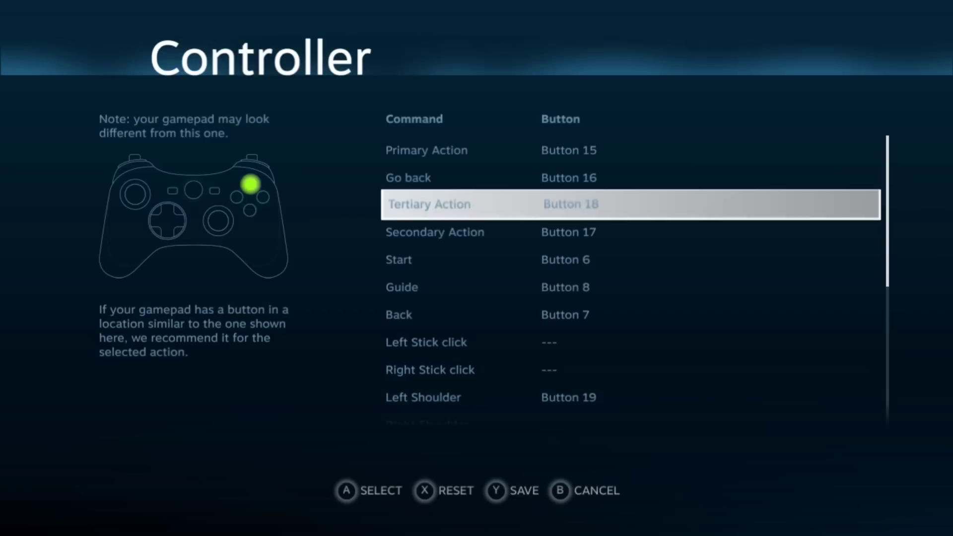
# Map Tertiary Action to Button 18 and Secondary Action to Button 17
pyautogui.click(610, 203)
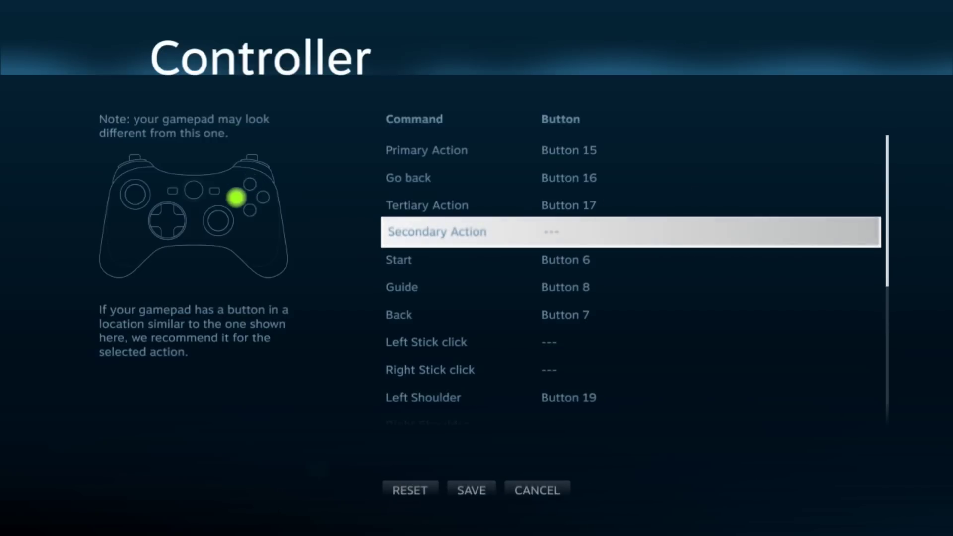
pyautogui.click(608, 202)
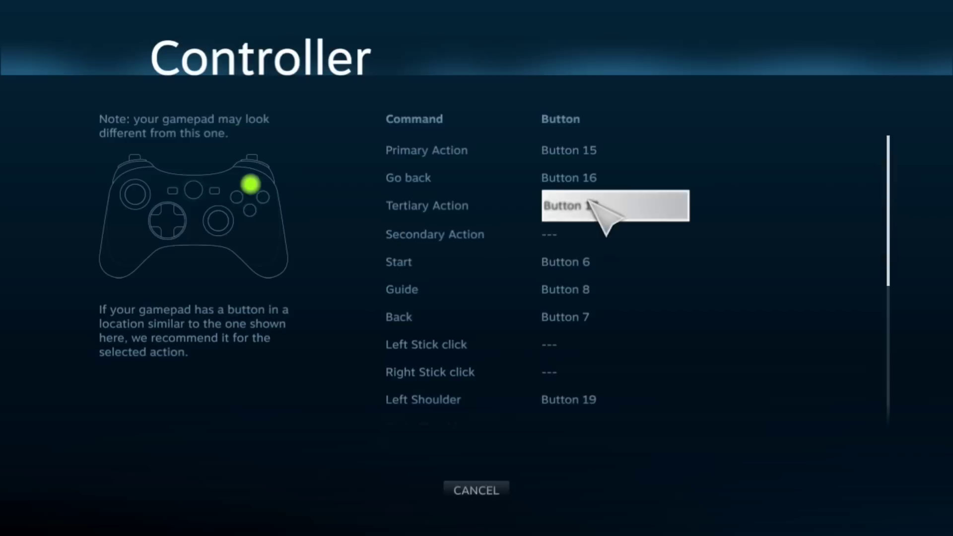
pyautogui.click(578, 231)
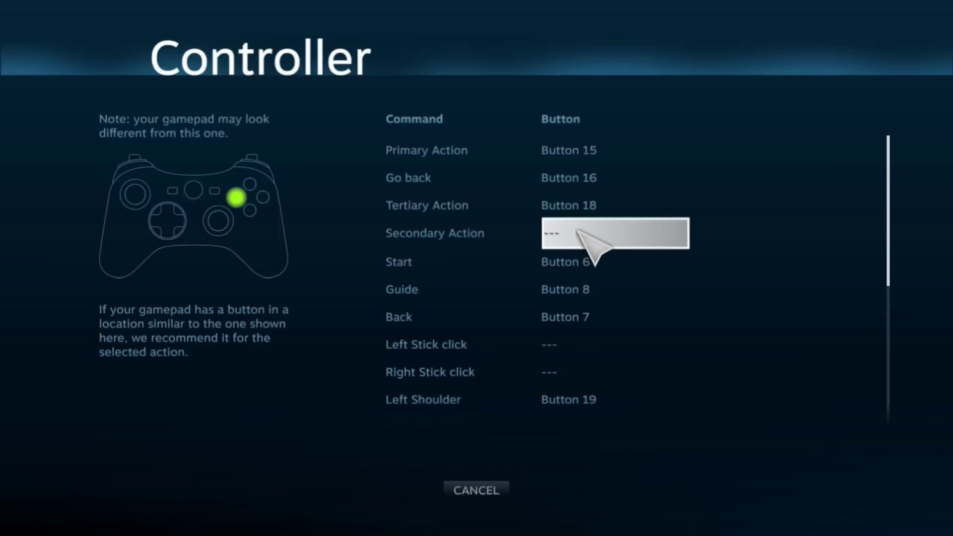
# Map Start to Button 6, Guide to Button 8 and Back to Button 7
pyautogui.click(573, 259)
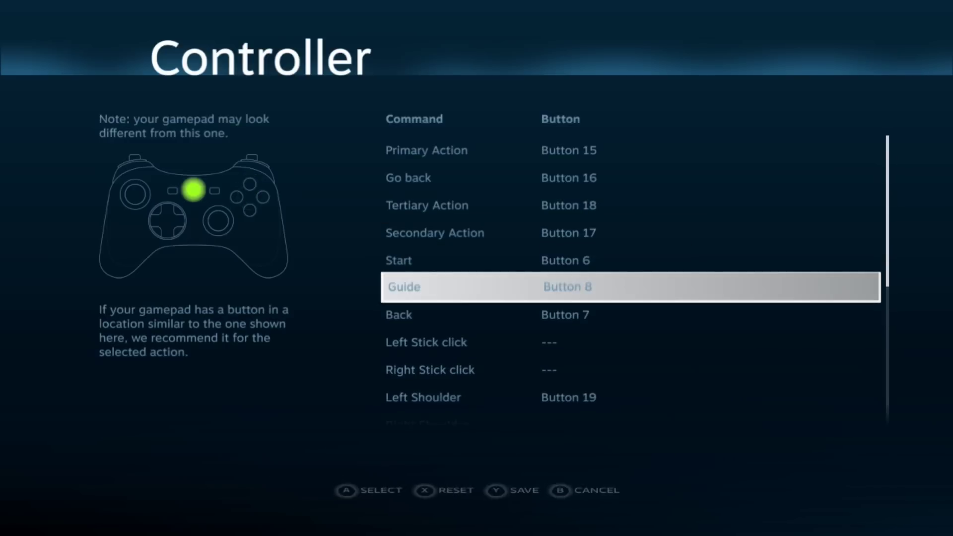
pyautogui.click(580, 288)
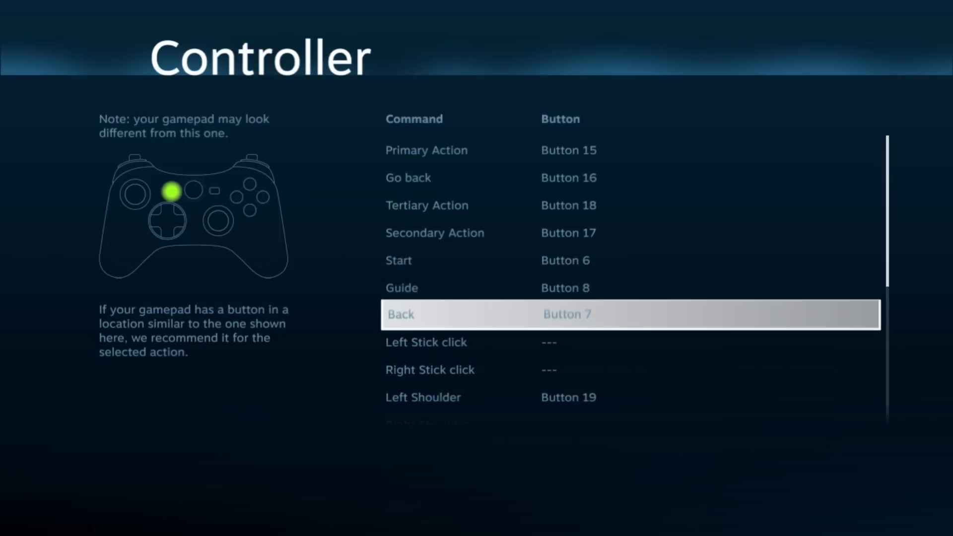
pyautogui.click(577, 310)
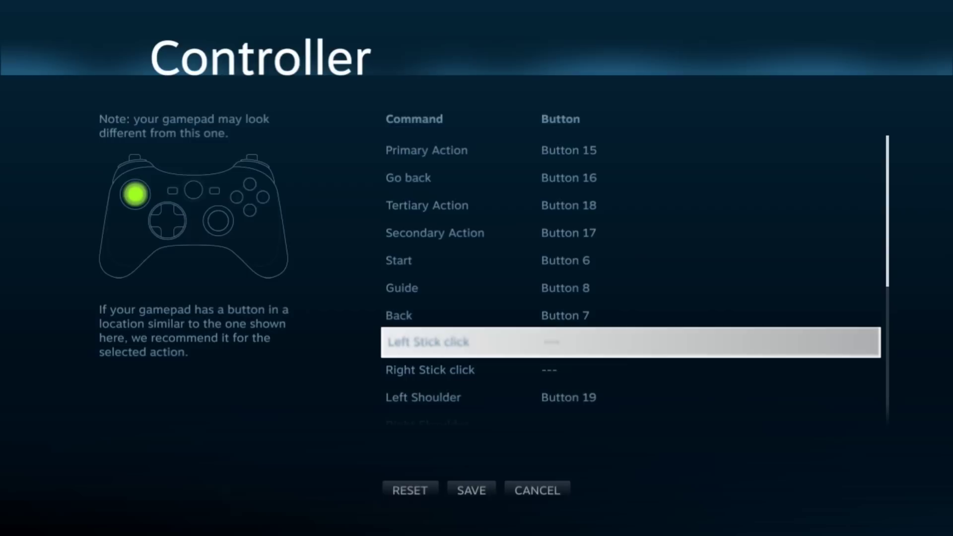
# Map the left and right stick clicks to Buttons 23 and 24, the shoulders to Buttons 19 and 20, and DPAD Up to Button 11
pyautogui.click(551, 347)
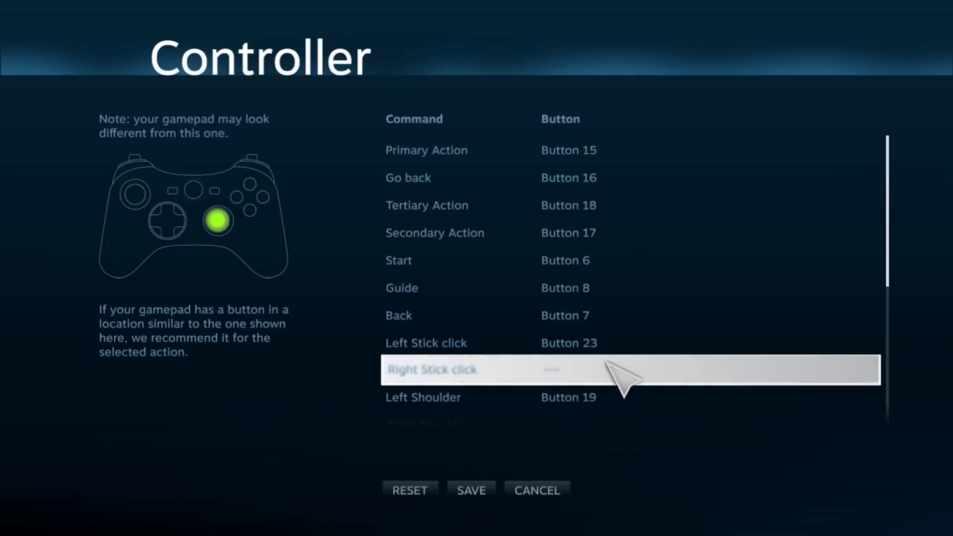
pyautogui.click(555, 368)
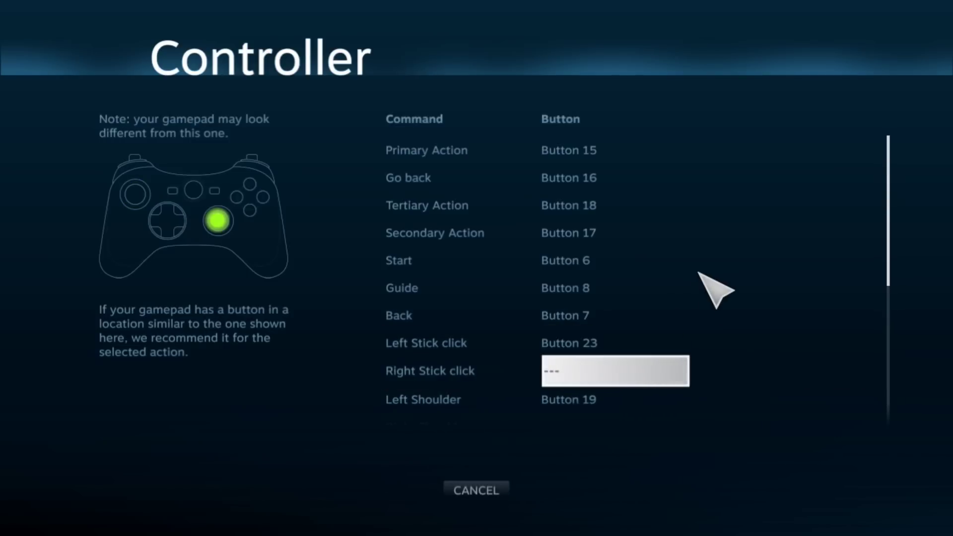
pyautogui.click(633, 392)
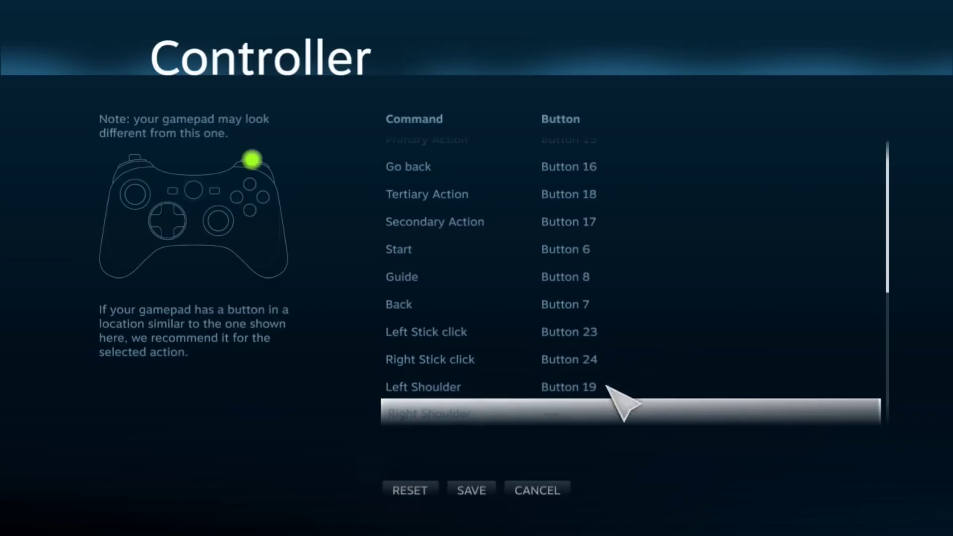
pyautogui.click(578, 412)
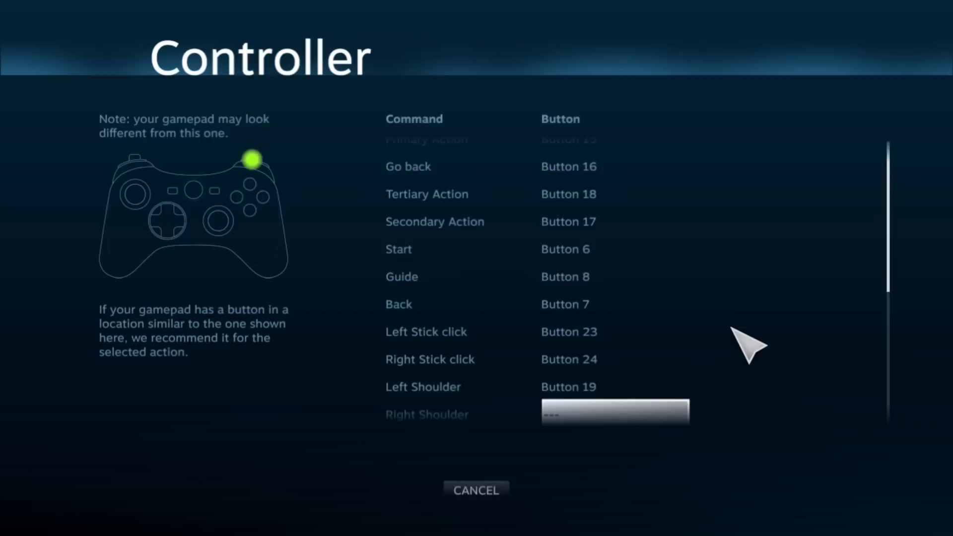
pyautogui.click(579, 415)
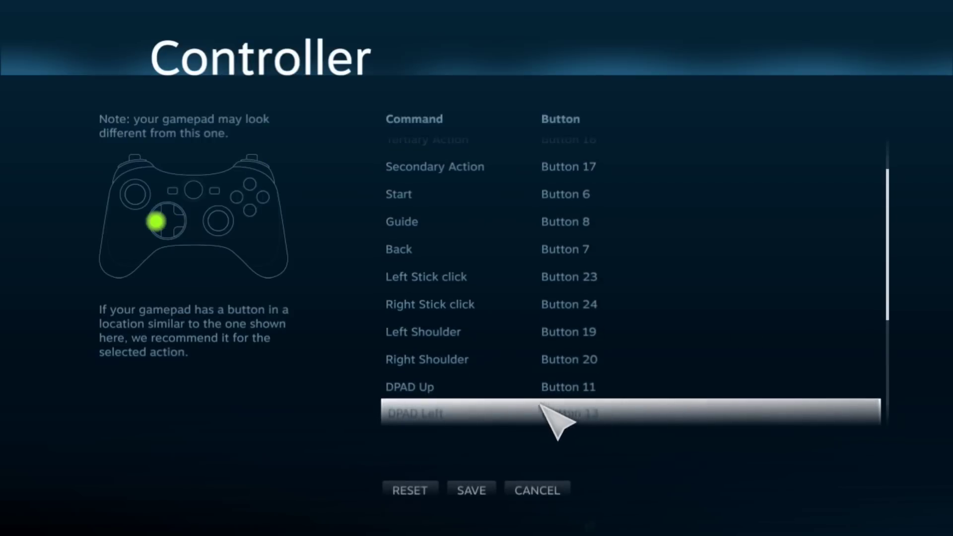
# Map DPAD Left to Button 13, DPAD Down to Button 12 and DPAD Right to Button 14
pyautogui.click(546, 411)
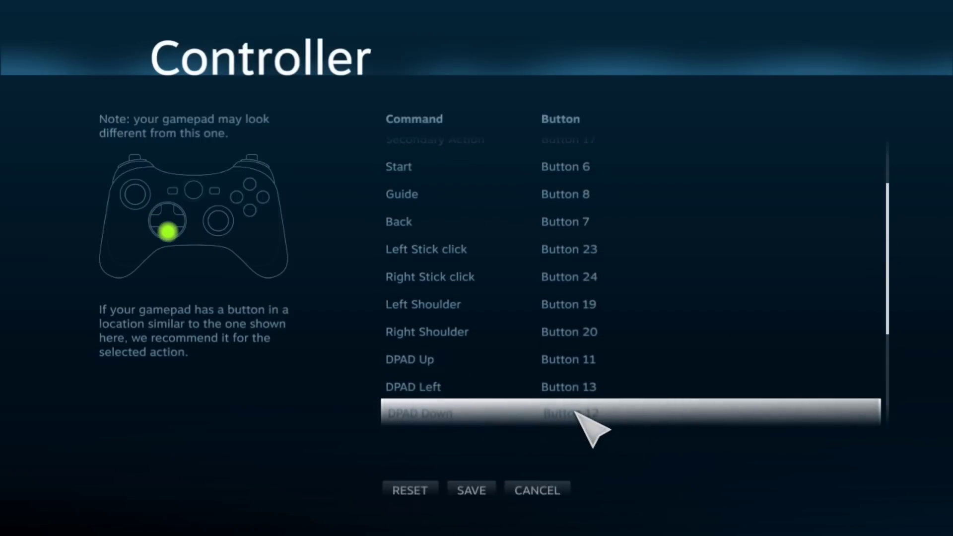
pyautogui.click(574, 411)
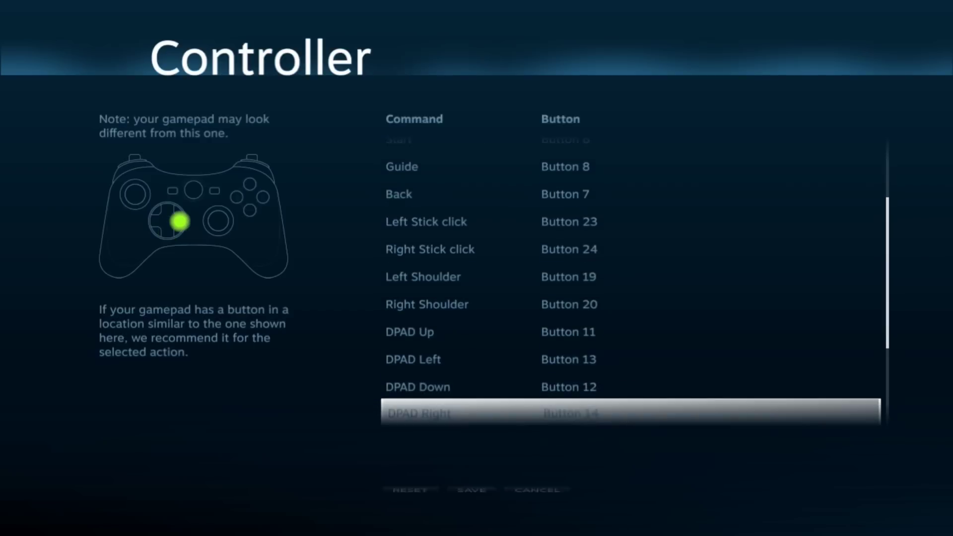
pyautogui.click(597, 405)
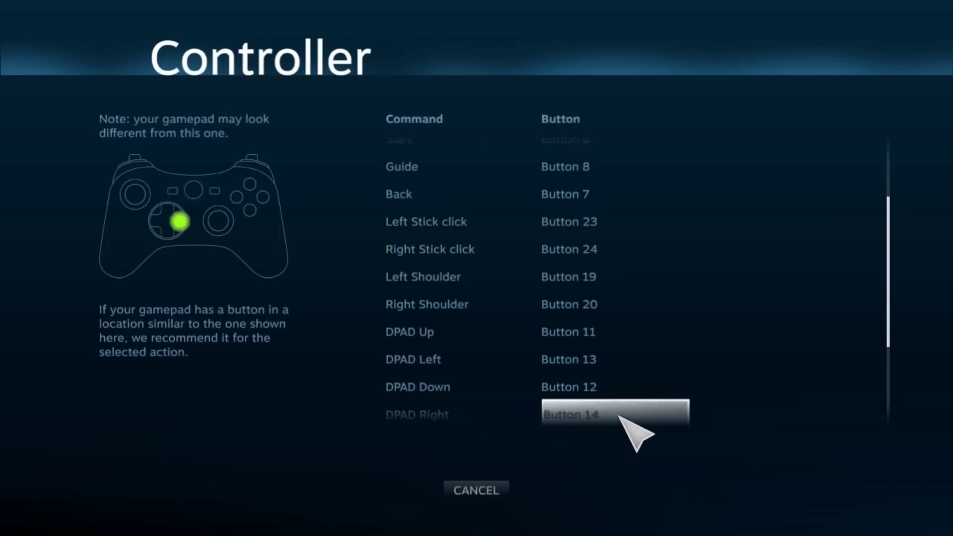
# Map Left Stick X and Y to Axis 0 and 1, Right Stick X and Y to Axis 2 and 3, and the triggers to Buttons 21 and 22
pyautogui.click(583, 412)
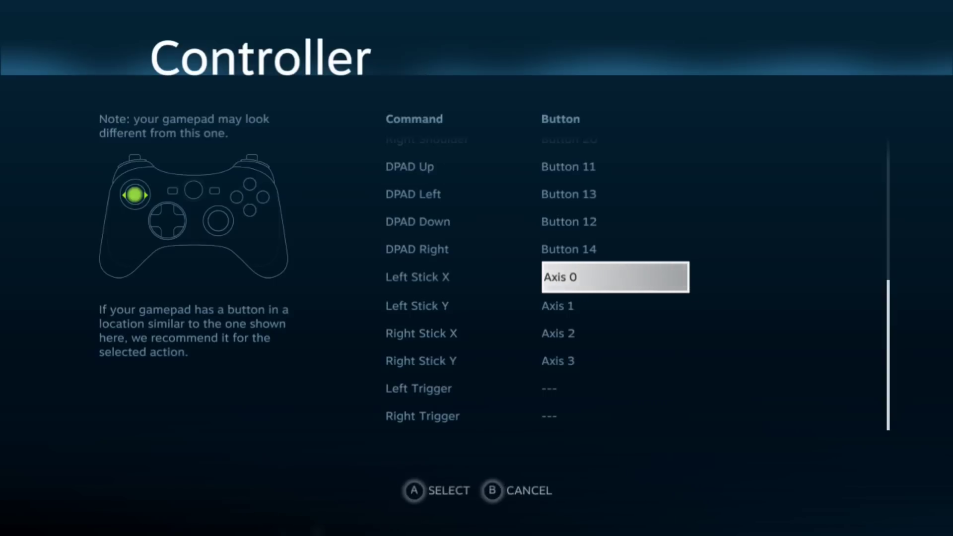
pyautogui.press('Down')
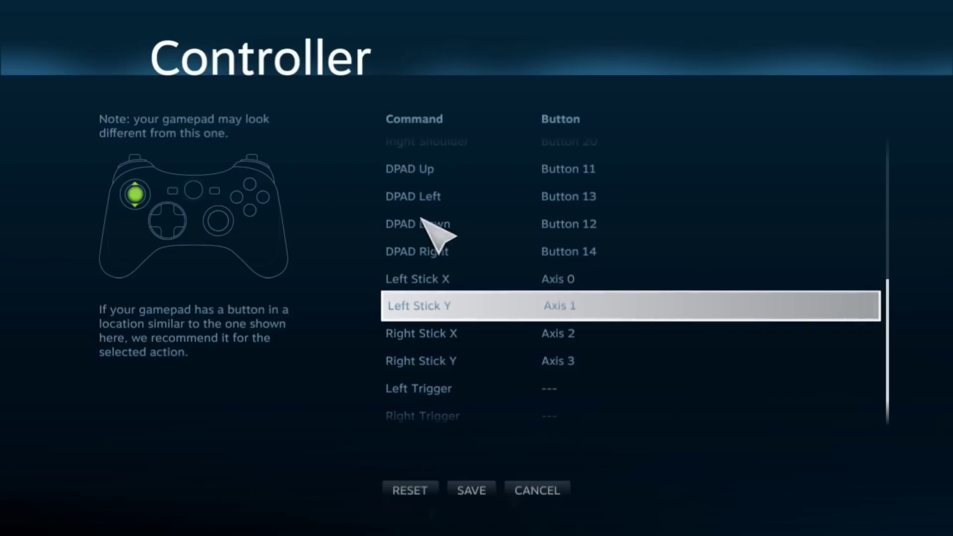
pyautogui.click(577, 305)
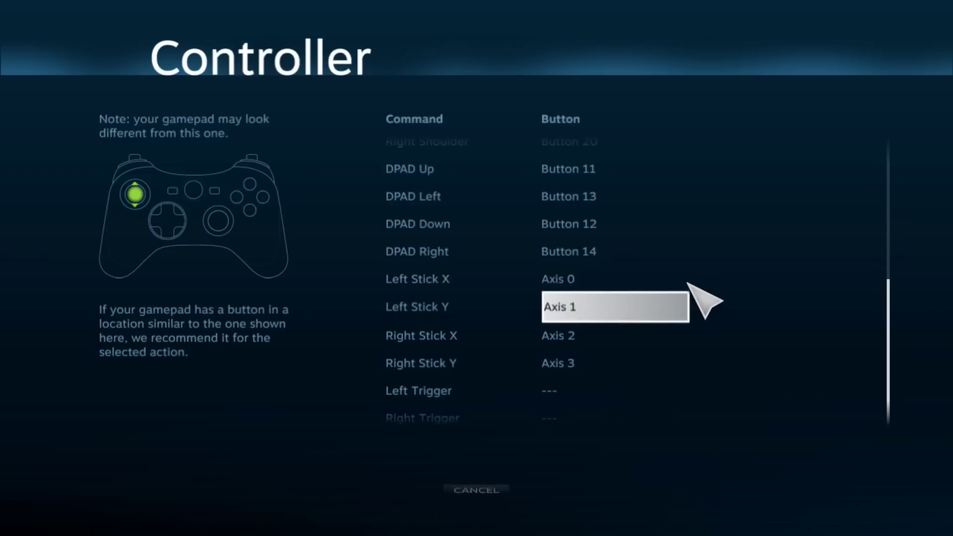
pyautogui.press('Down')
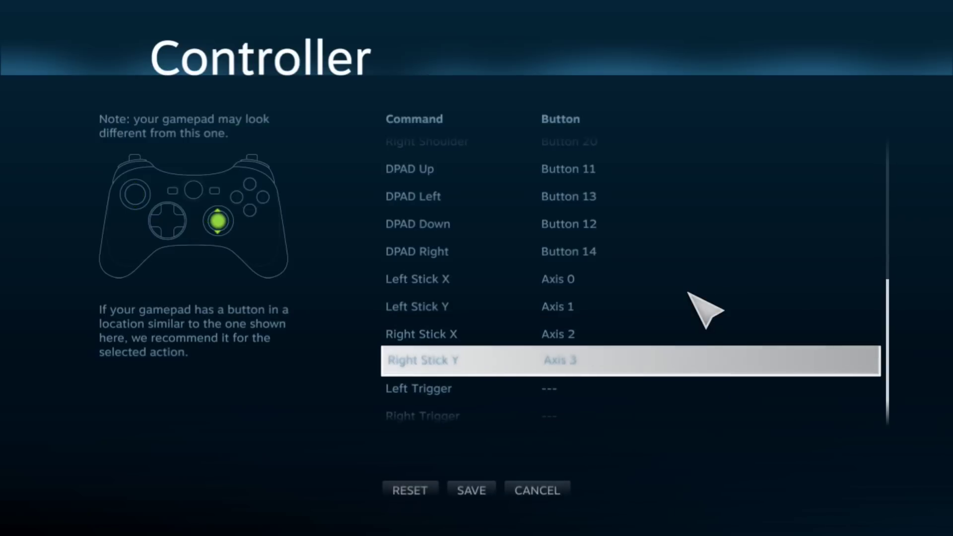
pyautogui.click(571, 328)
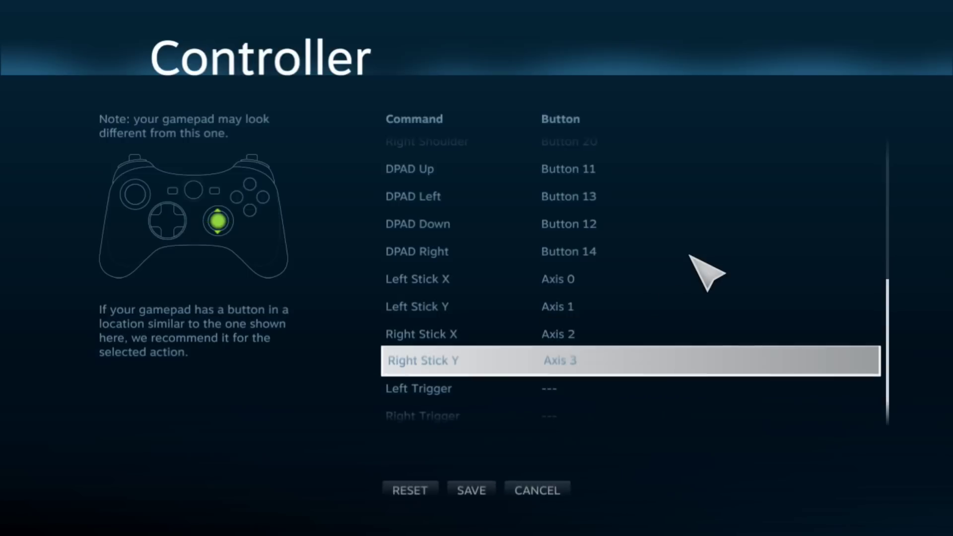
pyautogui.click(557, 360)
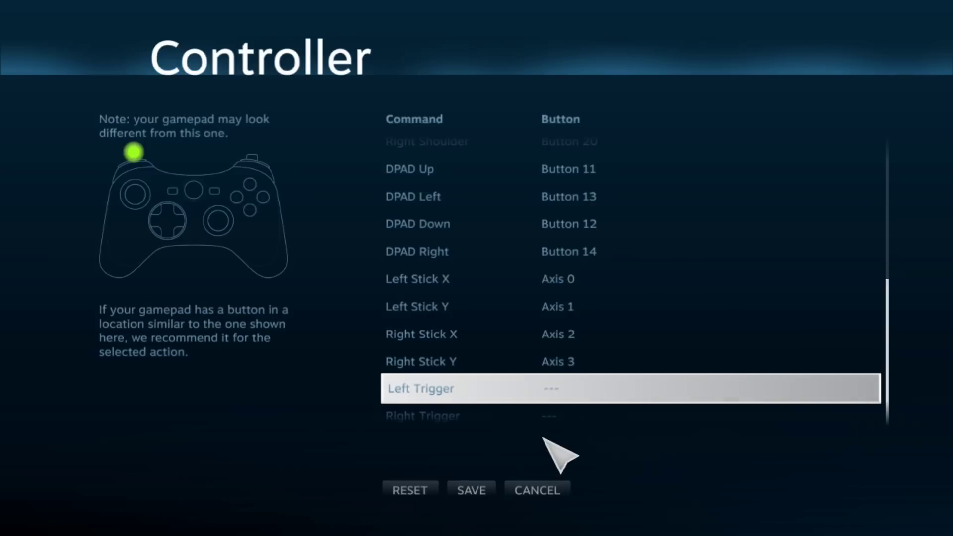
pyautogui.click(559, 389)
pyautogui.click(564, 416)
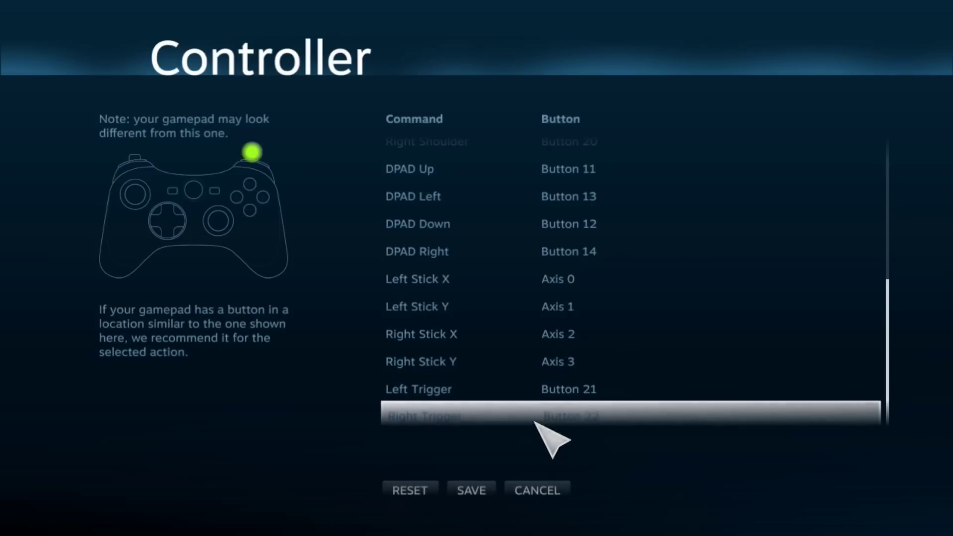
# Save the controller mapping and upload the definition under the name "Wii U Pro"
pyautogui.click(473, 491)
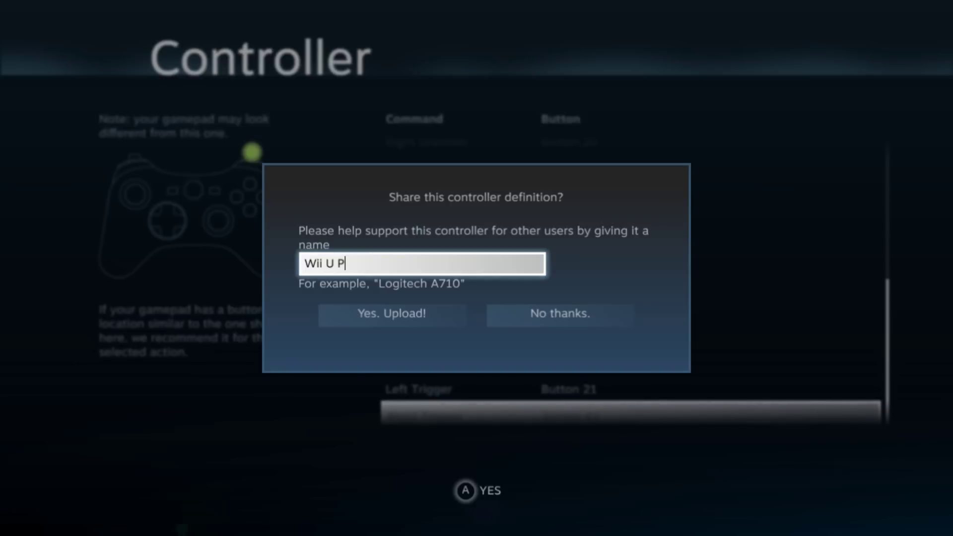
pyautogui.write('Wii U Pro')
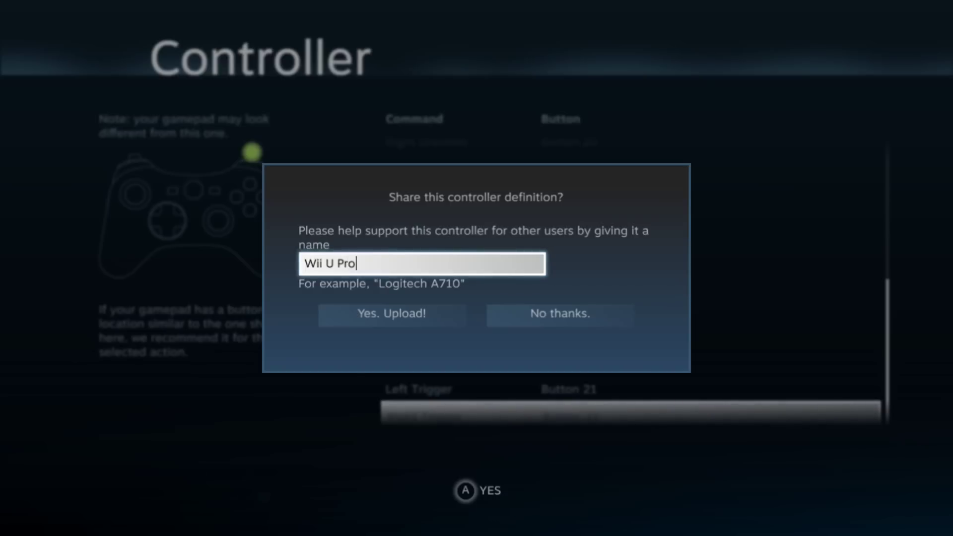
pyautogui.click(419, 316)
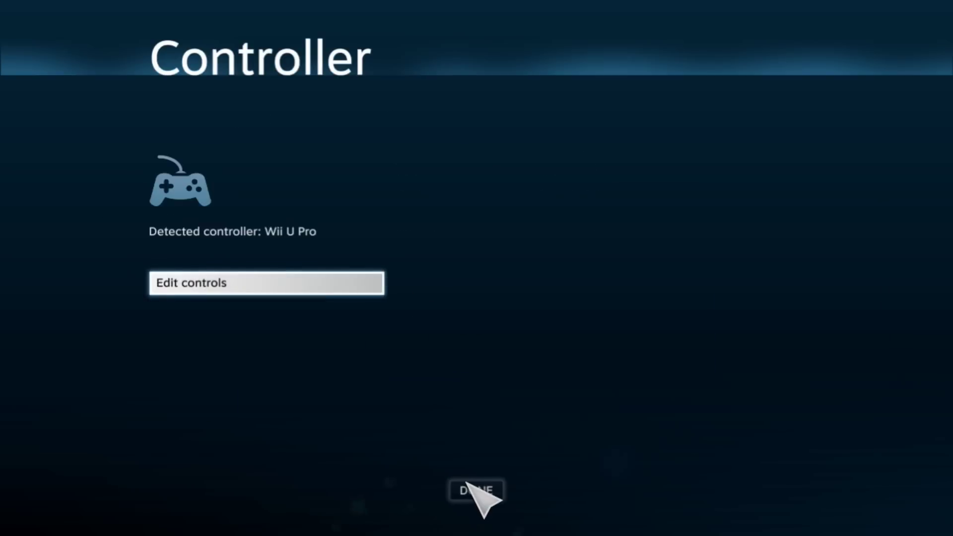
# Reopen the Wii U Pro controls, review the full list of button assignments, cancel editing and leave the controller settings
pyautogui.click(294, 281)
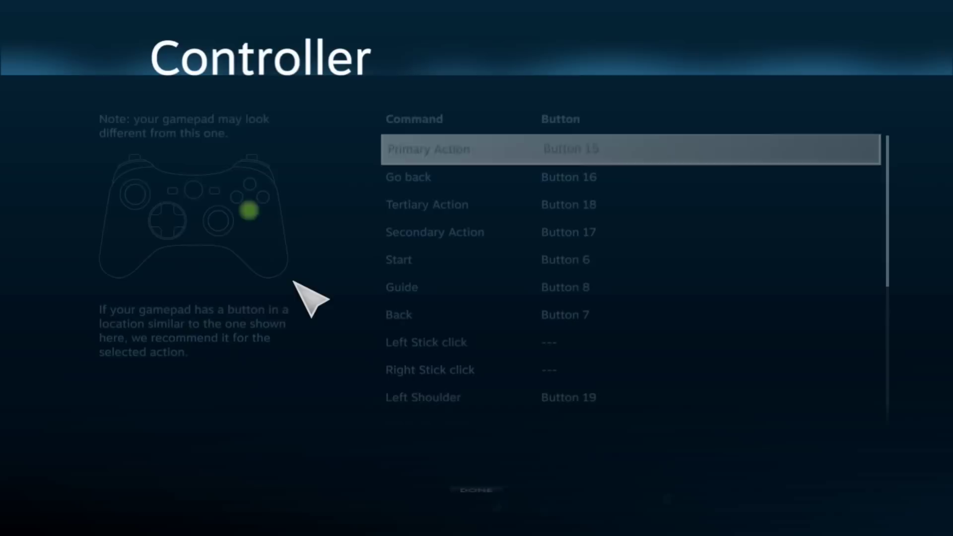
pyautogui.click(549, 343)
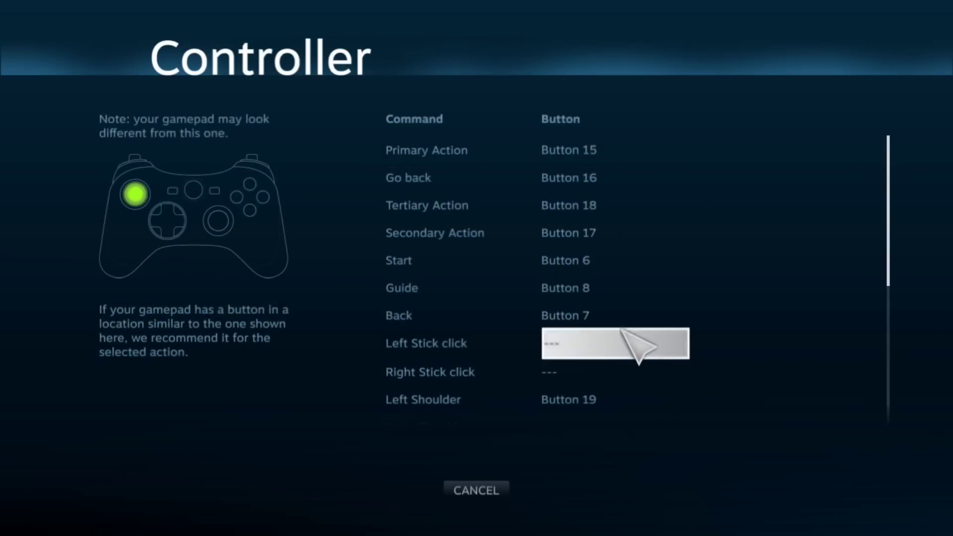
pyautogui.scroll(-5, 595, 389)
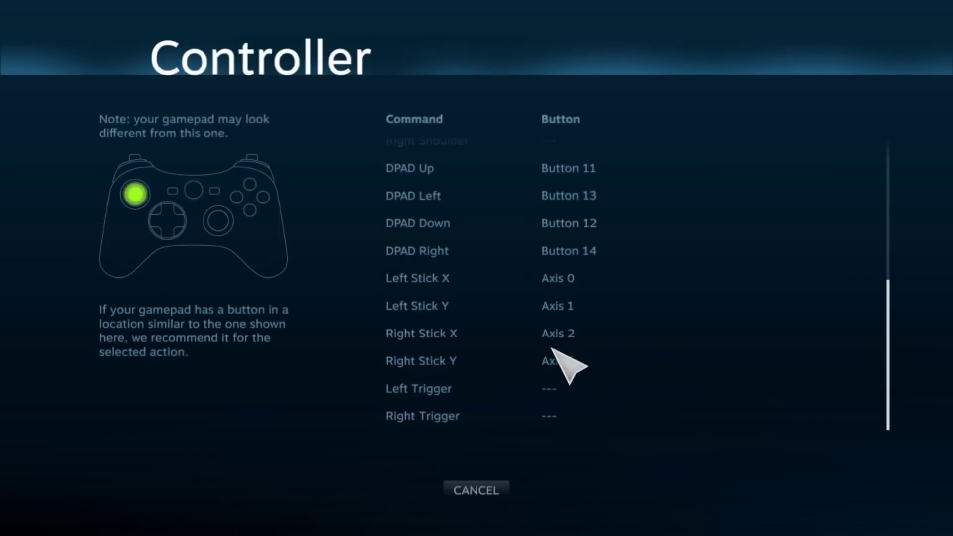
pyautogui.scroll(2, 475, 399)
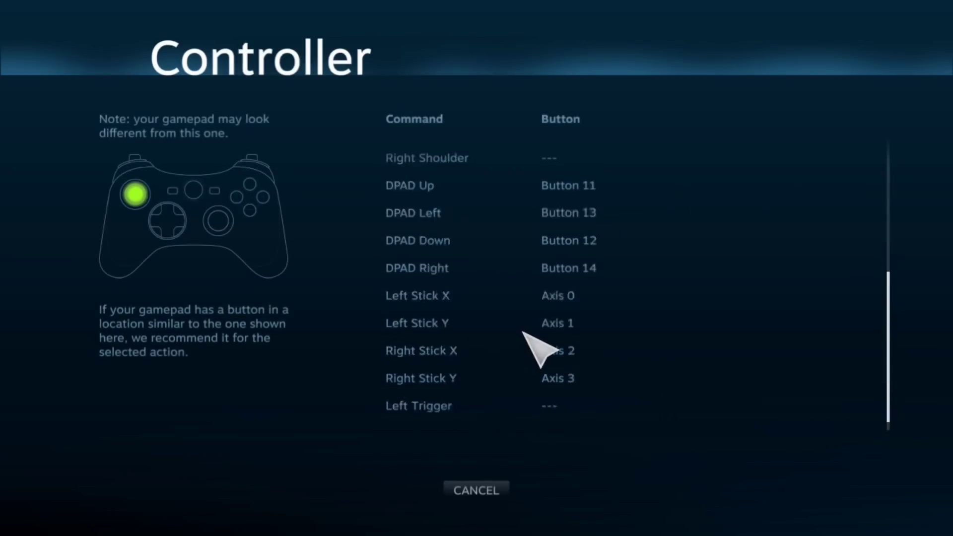
pyautogui.scroll(-1, 522, 333)
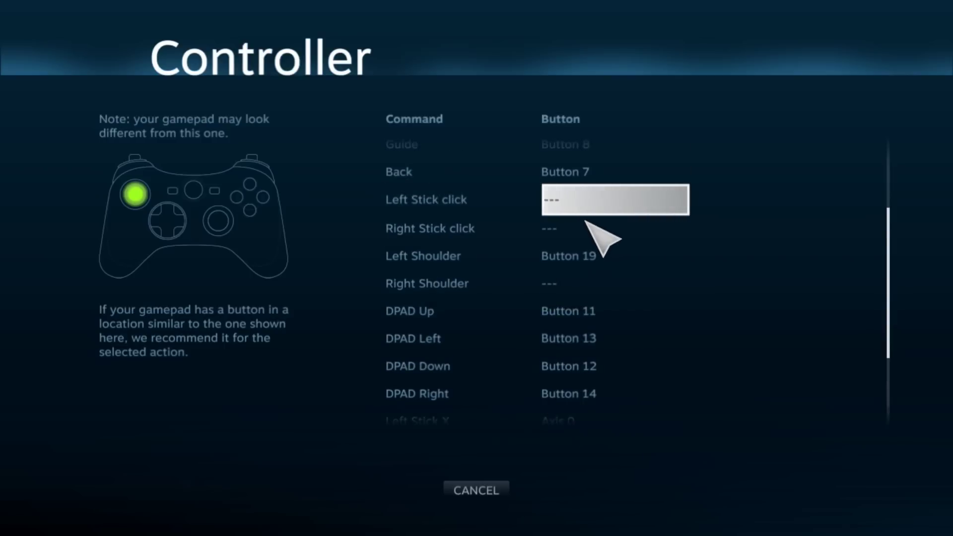
pyautogui.click(484, 489)
pyautogui.click(516, 494)
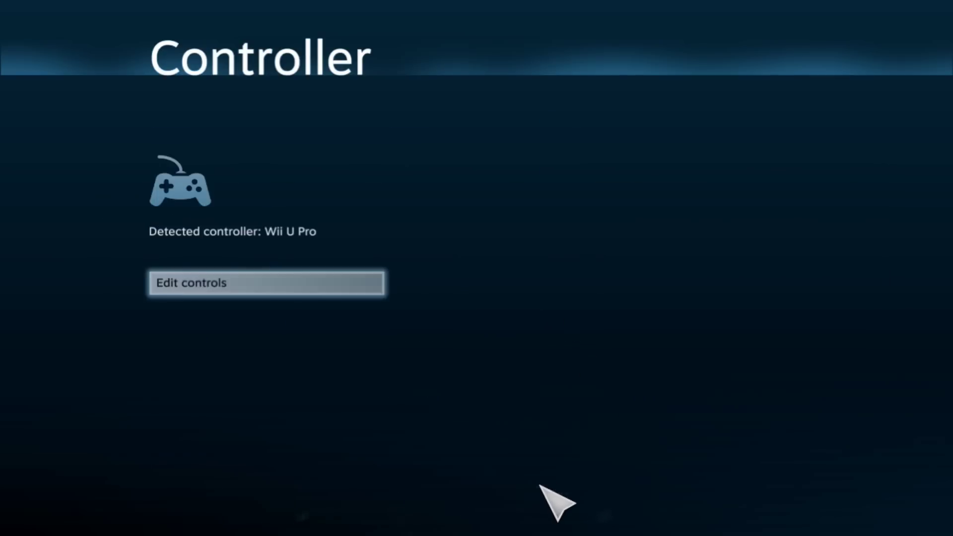
pyautogui.click(494, 484)
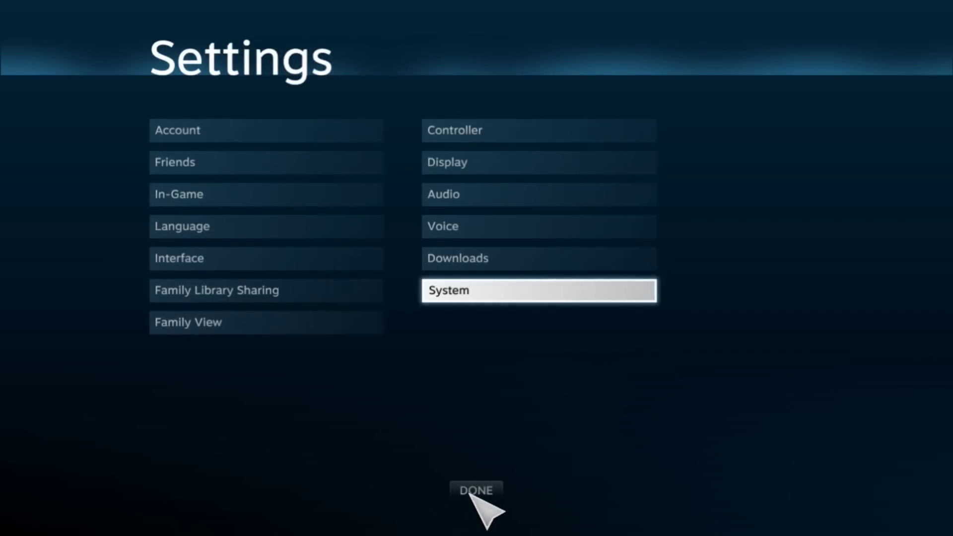
# Test the mapped controller in the Settings list by visiting the Friends and In-Game settings, and return to the home screen
pyautogui.press('Up')
pyautogui.press('Up')
pyautogui.press('Left')
pyautogui.press('Up')
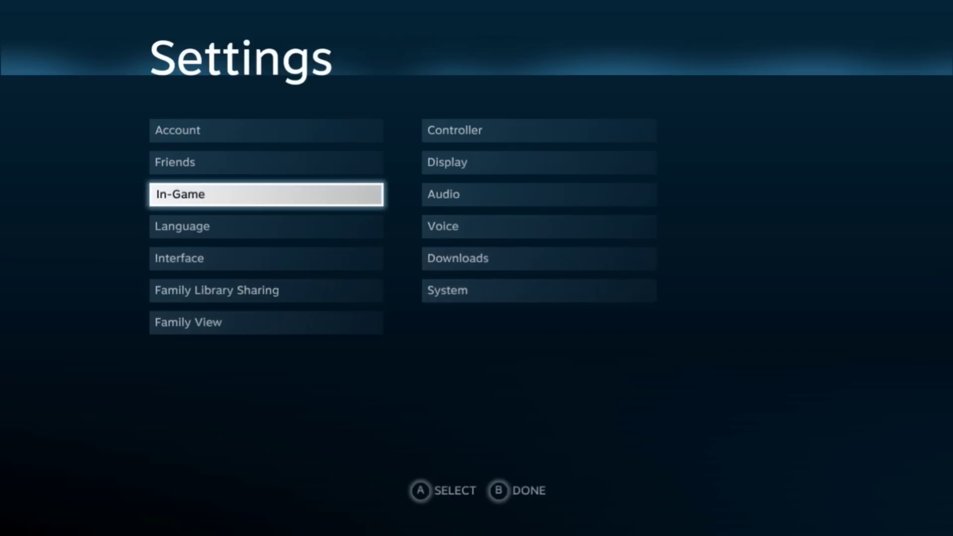
pyautogui.press('Up')
pyautogui.press('Down')
pyautogui.press('Right')
pyautogui.press('Left')
pyautogui.press('Up')
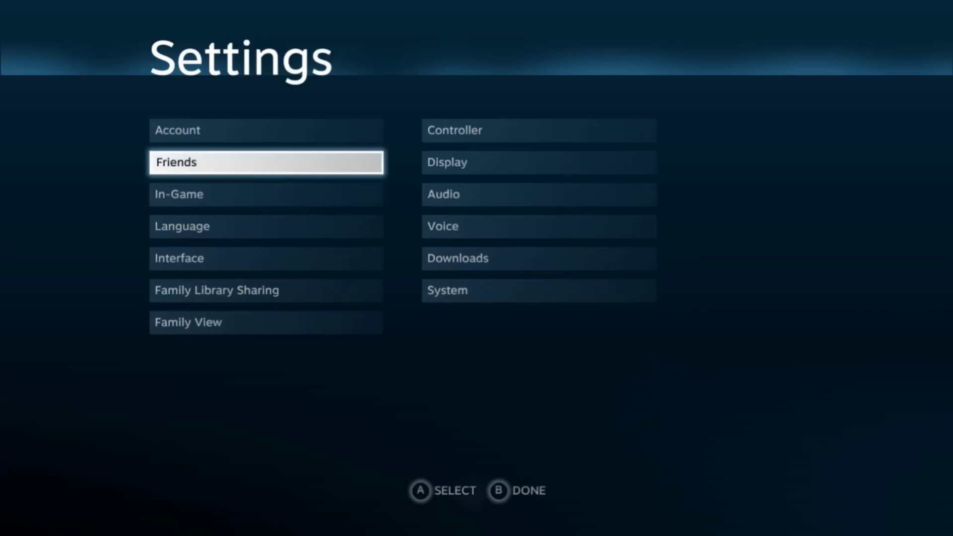
pyautogui.press('Return')
pyautogui.press('Escape')
pyautogui.press('Down')
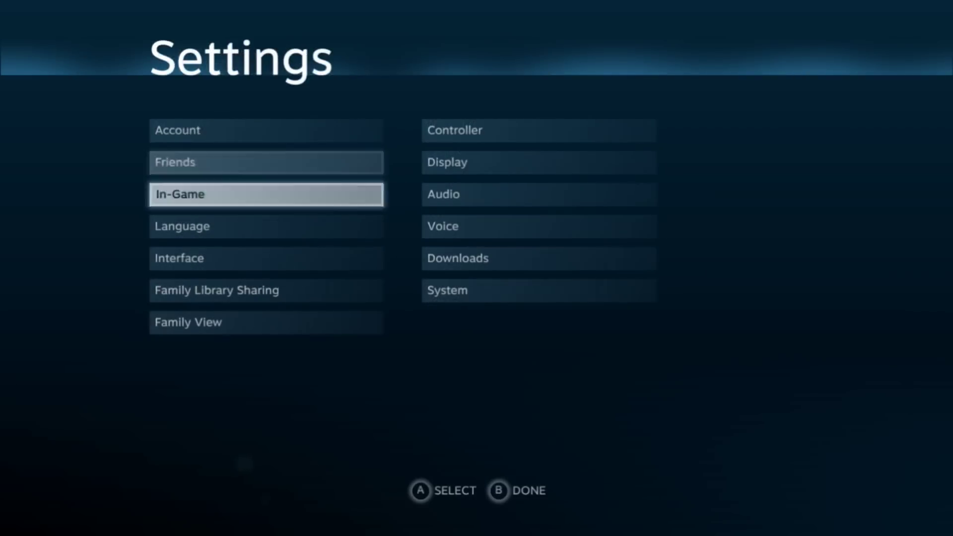
pyautogui.press('Return')
pyautogui.press('Escape')
pyautogui.press('Down')
pyautogui.press('Escape')
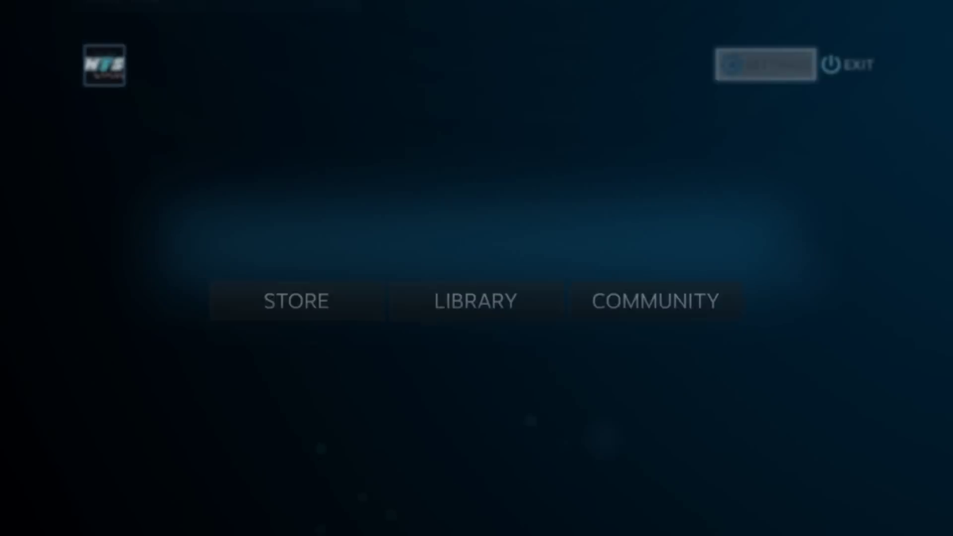
# Open the Library with the controller, browse through the recently played games and return to the home screen
pyautogui.press('Right')
pyautogui.press('Down')
pyautogui.press('Right')
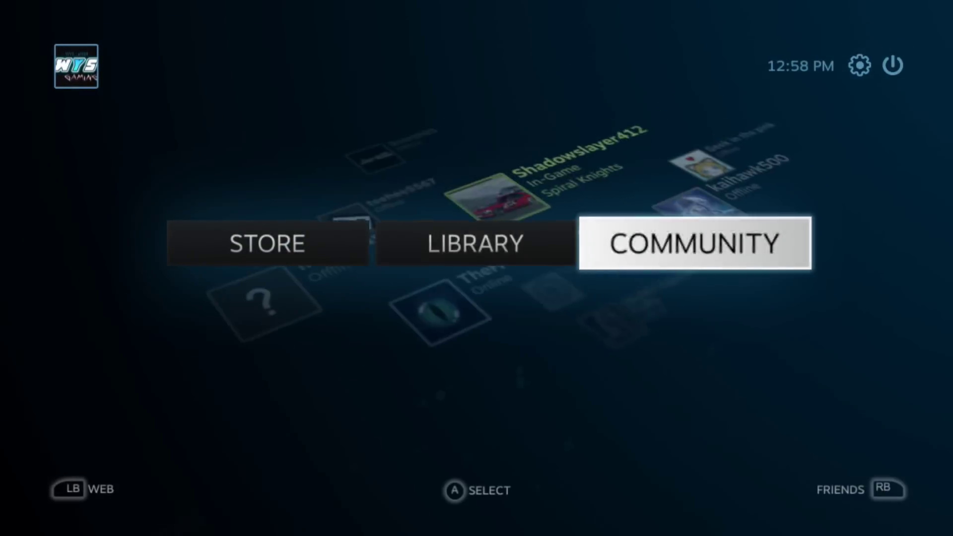
pyautogui.press('Left')
pyautogui.press('Return')
pyautogui.press('Right')
pyautogui.press('Right')
pyautogui.press('Right')
pyautogui.press('Right')
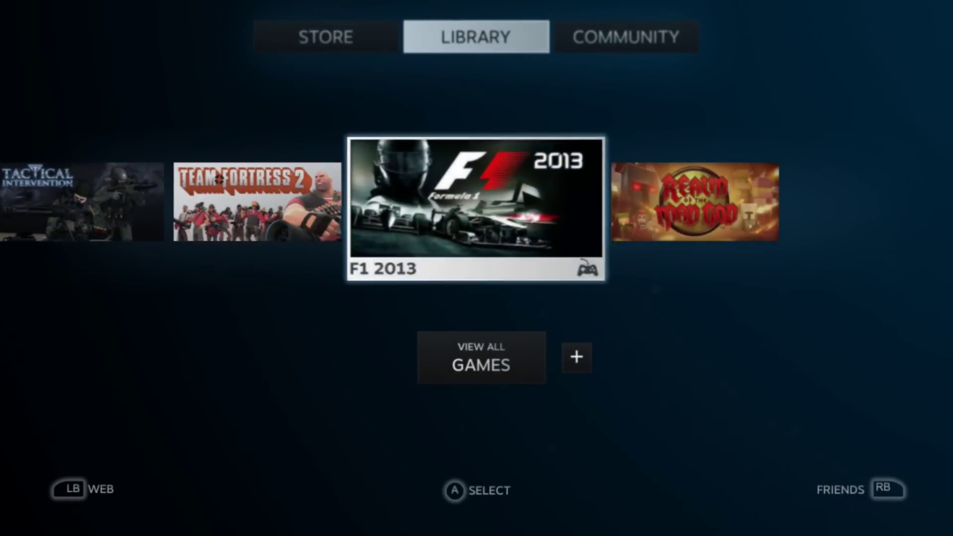
pyautogui.press('Left')
pyautogui.press('Escape')
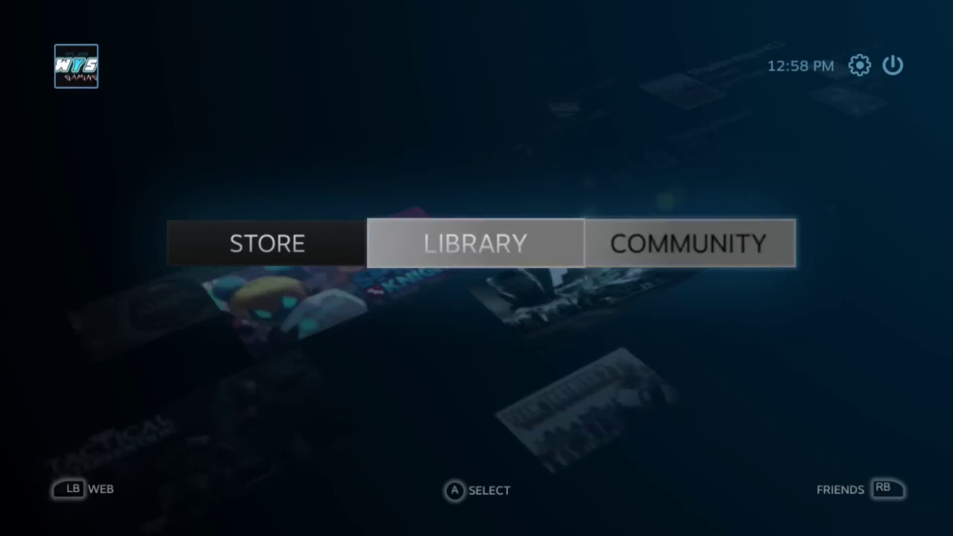
# Open the Community section, move along the friends row and go back to the home screen
pyautogui.press('Right')
pyautogui.press('Return')
pyautogui.press('Right')
pyautogui.press('Left')
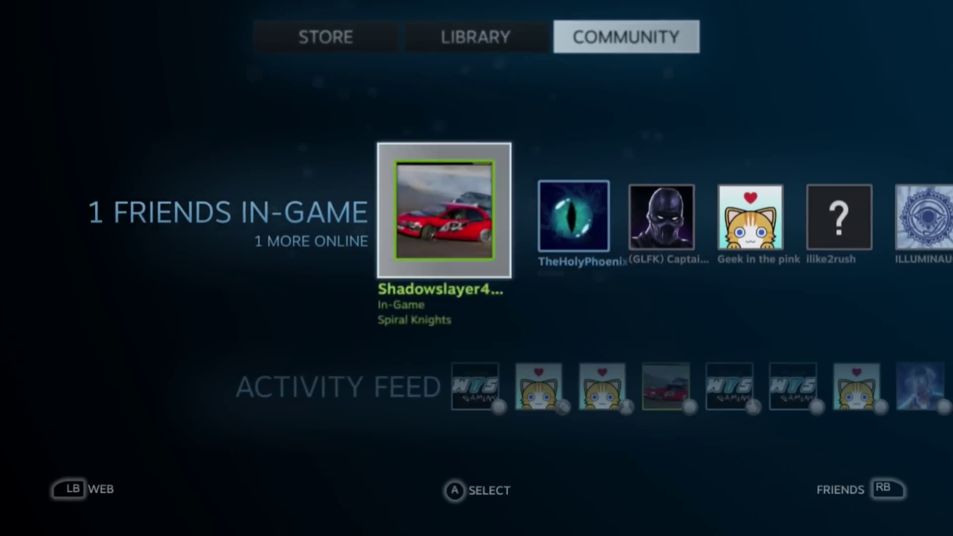
pyautogui.press('Escape')
# Browse the Library's recently played games from Realm of the Mad God back to Spiral Knights, and select Store on the home screen
pyautogui.press('Left')
pyautogui.press('Right')
pyautogui.press('Left')
pyautogui.press('Return')
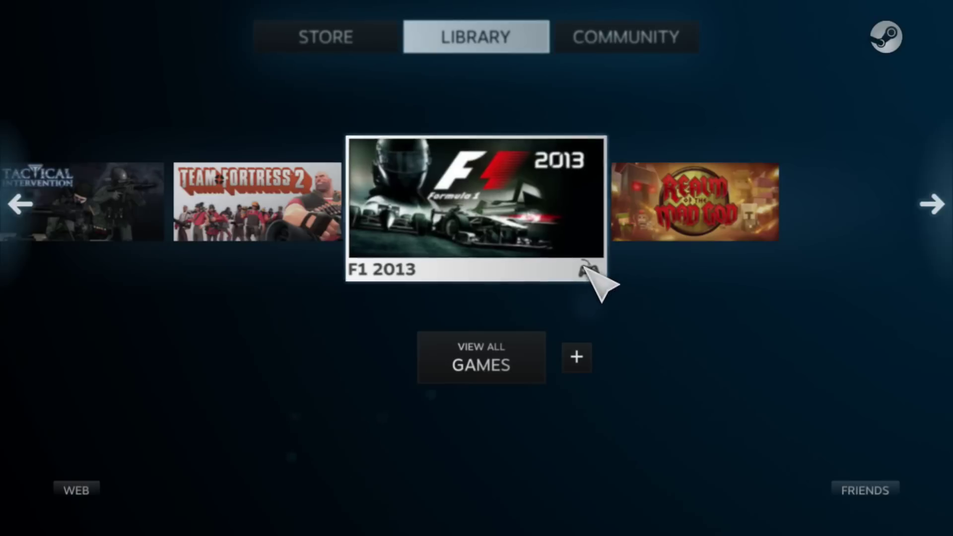
pyautogui.press('Right')
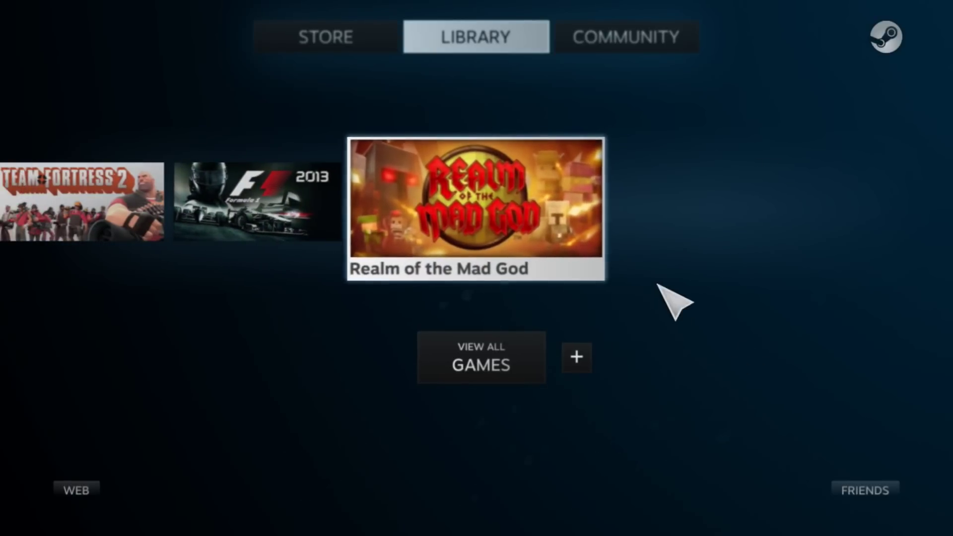
pyautogui.press('Left')
pyautogui.press('Left')
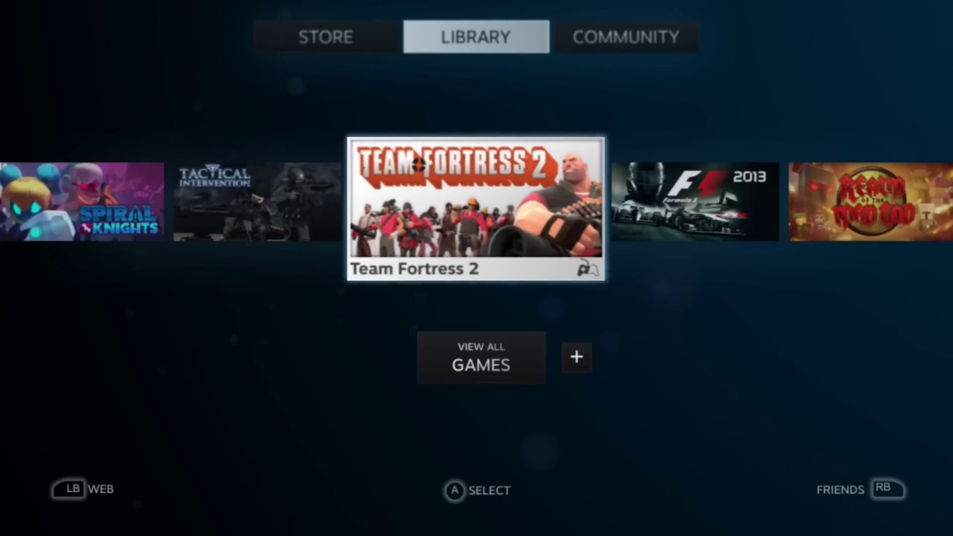
pyautogui.press('Right')
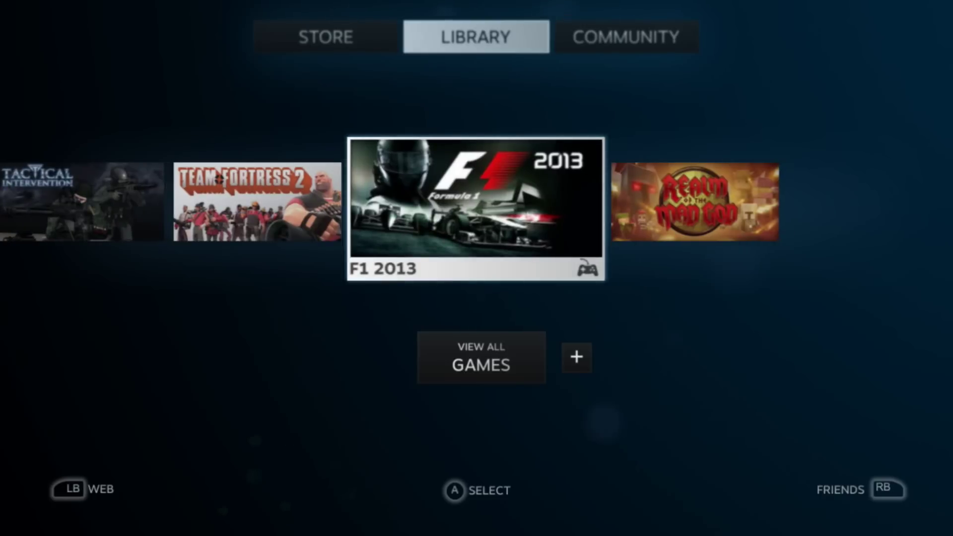
pyautogui.press('Left')
pyautogui.press('Left')
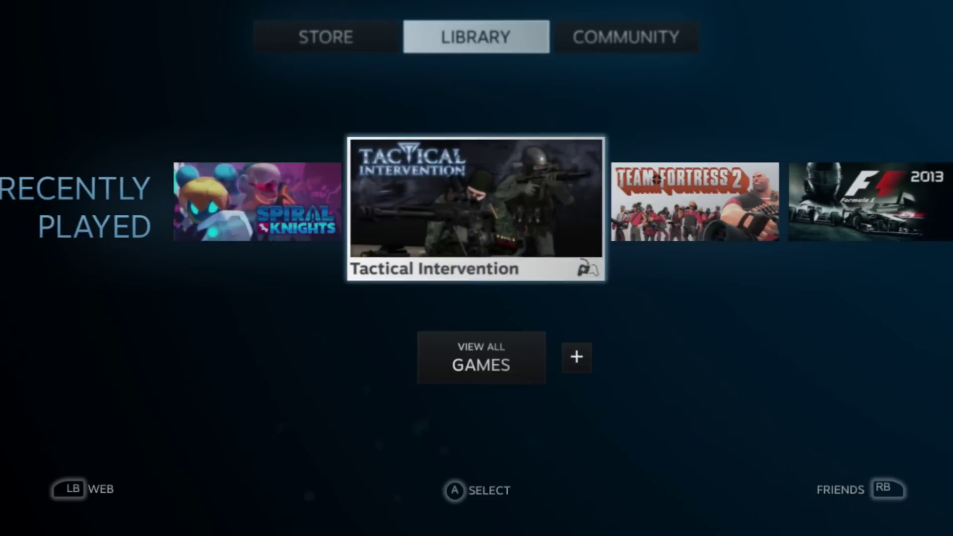
pyautogui.press('Left')
pyautogui.press('Escape')
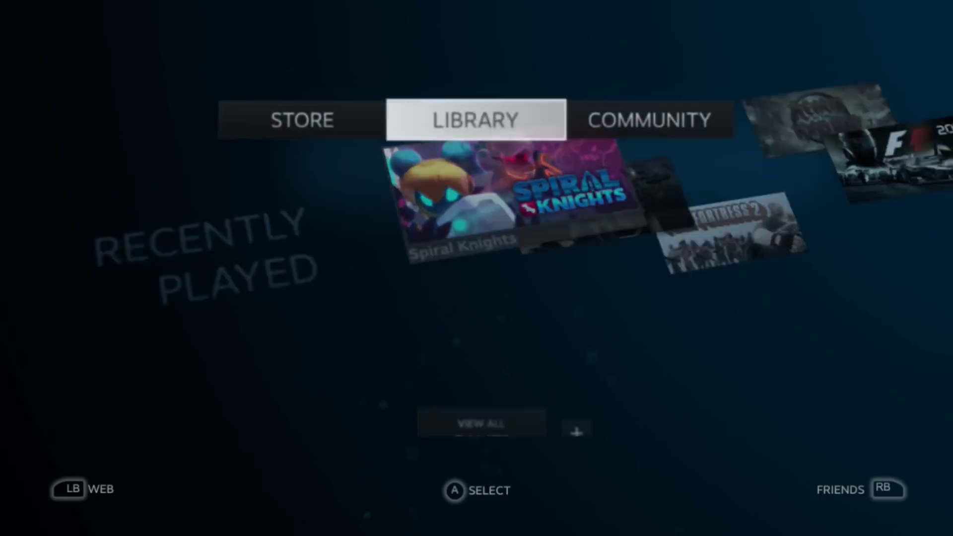
pyautogui.press('Left')
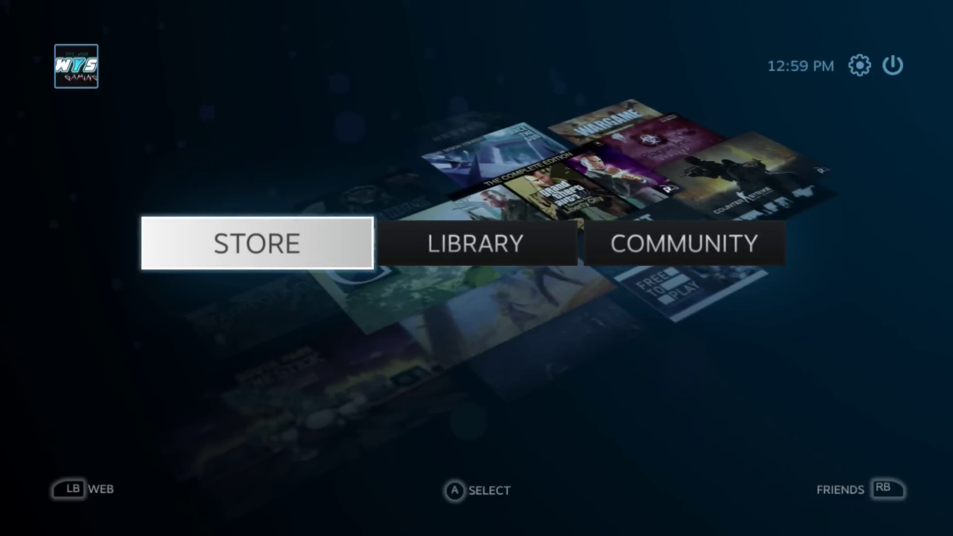
# Open the web browser's favorites from the home screen with the controller and load the Google page
pyautogui.press('pageup')
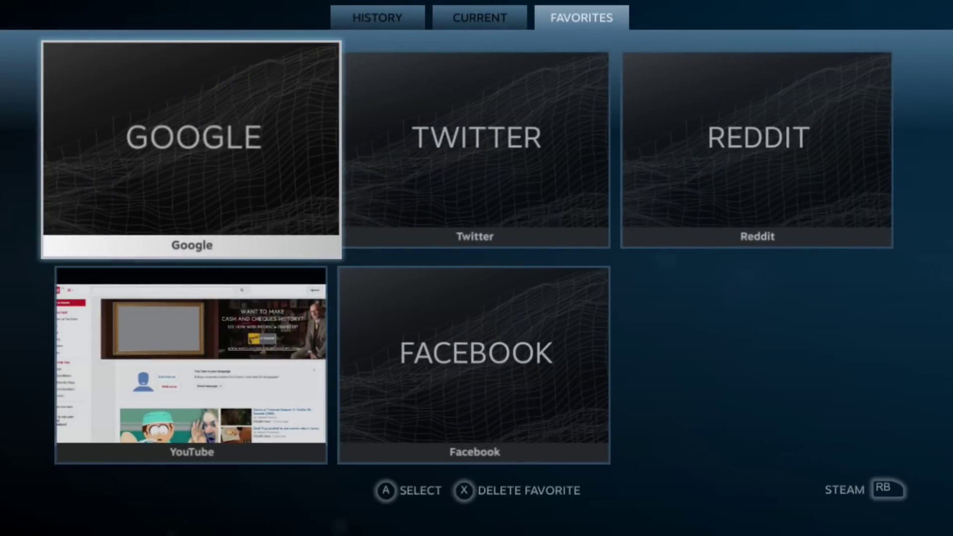
pyautogui.press('Escape')
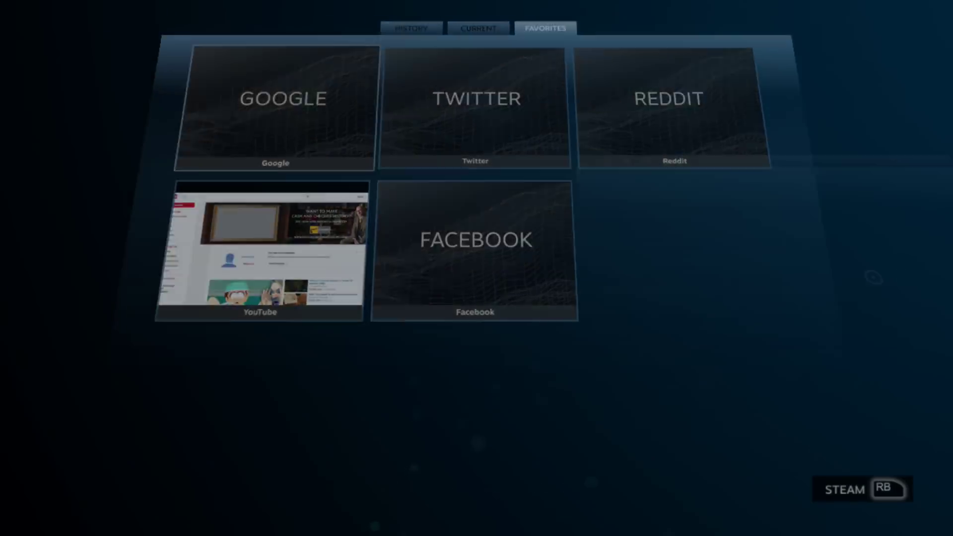
pyautogui.press('Return')
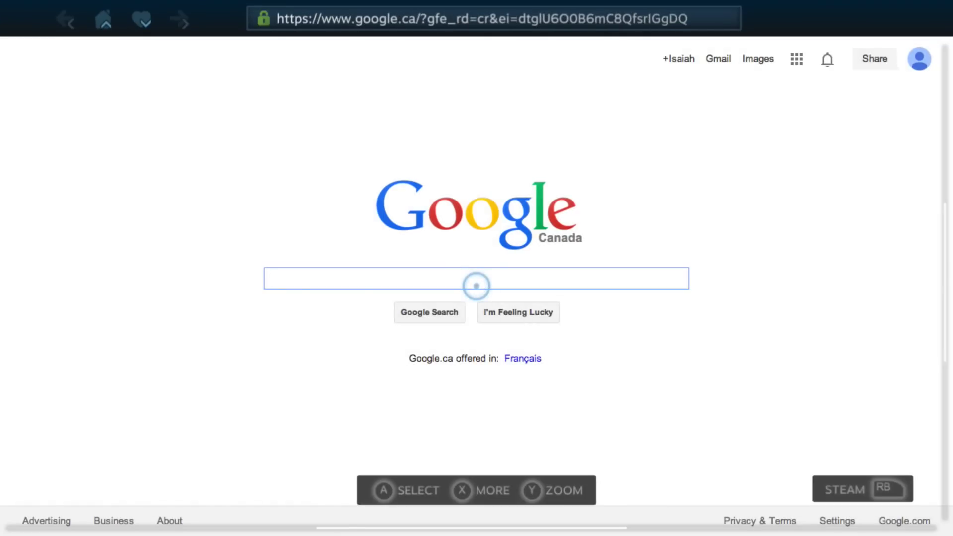
# Leave the Google page and open the YouTube favorite in the web browser
pyautogui.press('Escape')
pyautogui.press('Right')
pyautogui.press('Down')
pyautogui.press('Right')
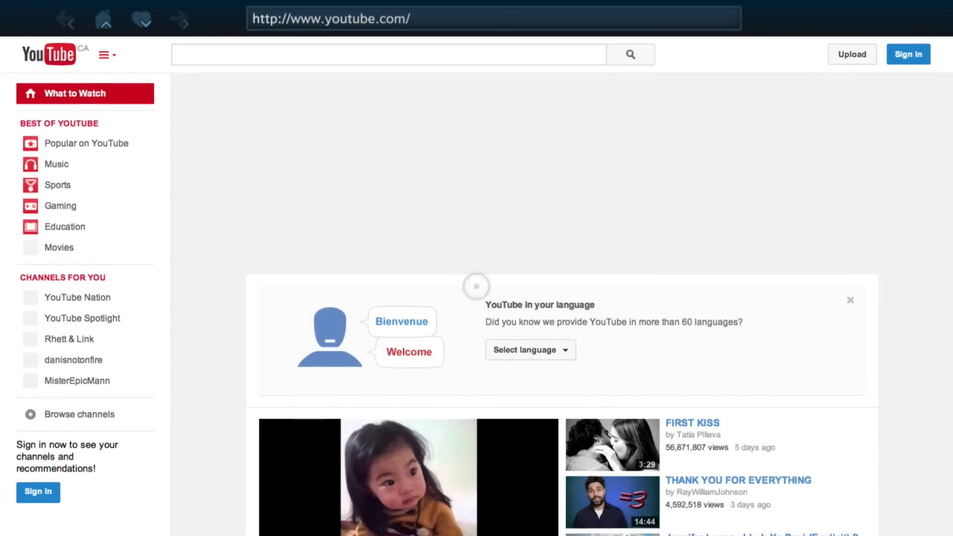
# Test controller scrolling on the YouTube page, going through the video sections down to the page footer
pyautogui.scroll(-6, 475, 286)
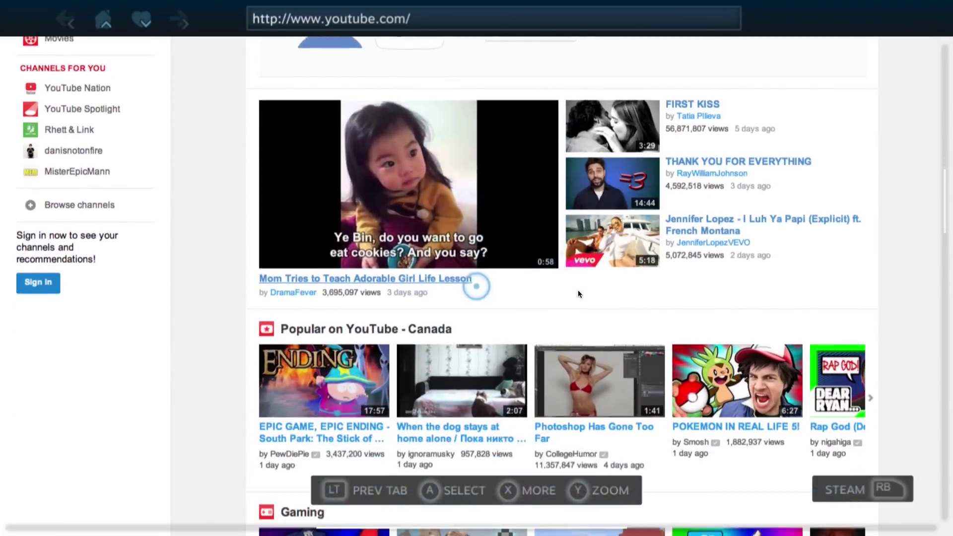
pyautogui.scroll(-9, 476, 286)
pyautogui.hscroll(-3, 476, 285)
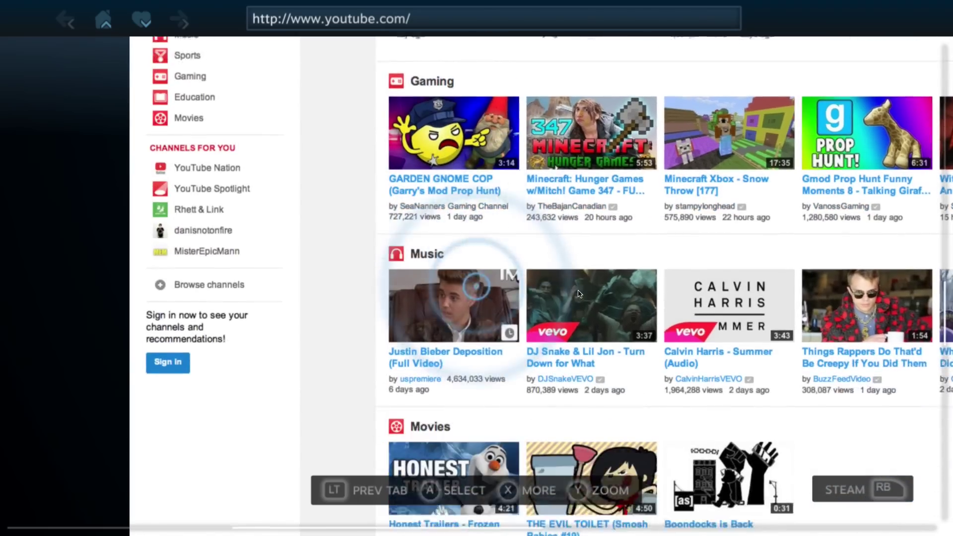
pyautogui.scroll(-4, 475, 286)
pyautogui.hscroll(-2, 476, 286)
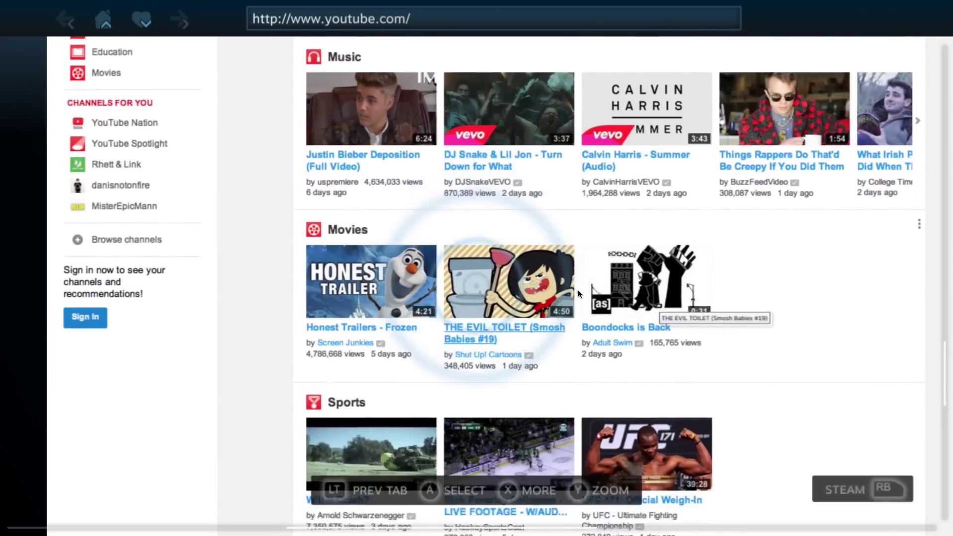
pyautogui.scroll(-5, 578, 290)
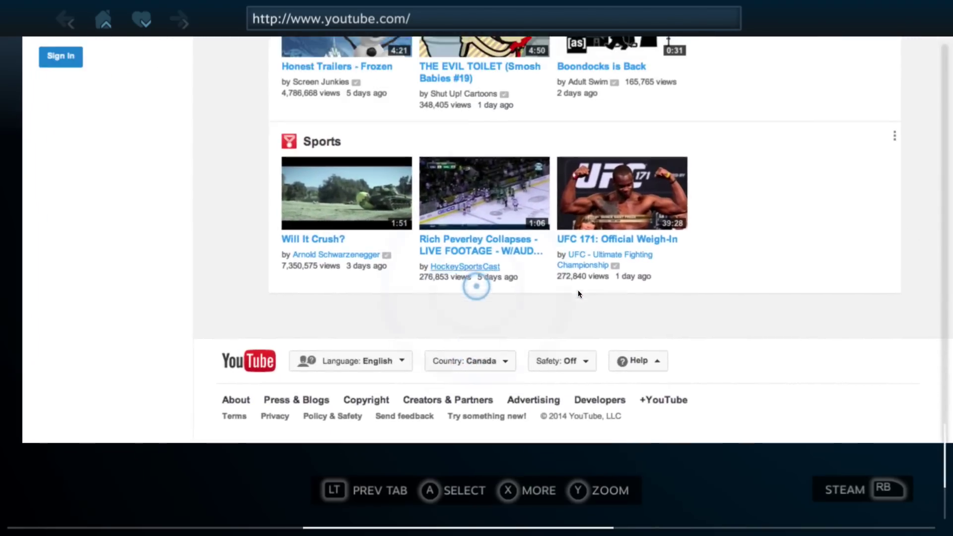
pyautogui.scroll(2, 577, 294)
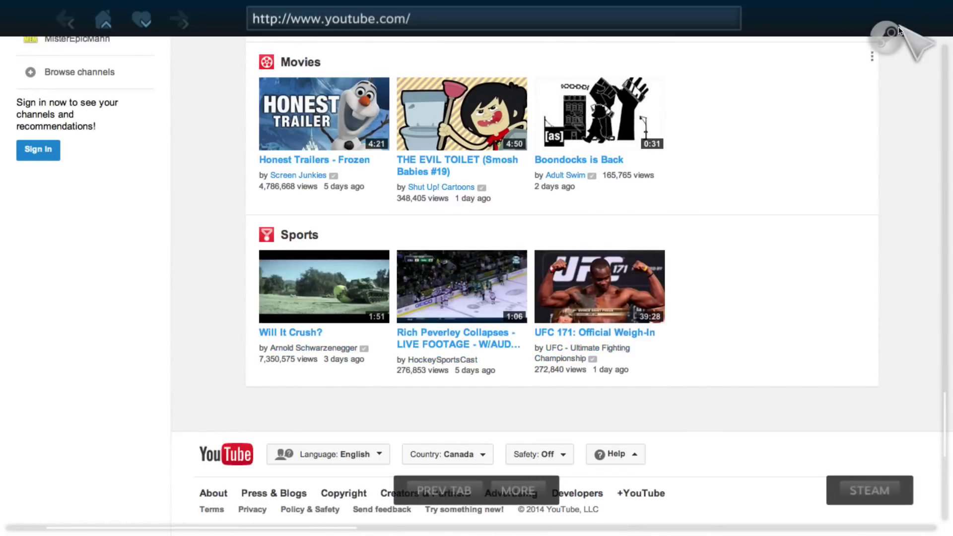
# Return from the web browser to the home screen, visit the Store and go back to the home screen
pyautogui.click(886, 35)
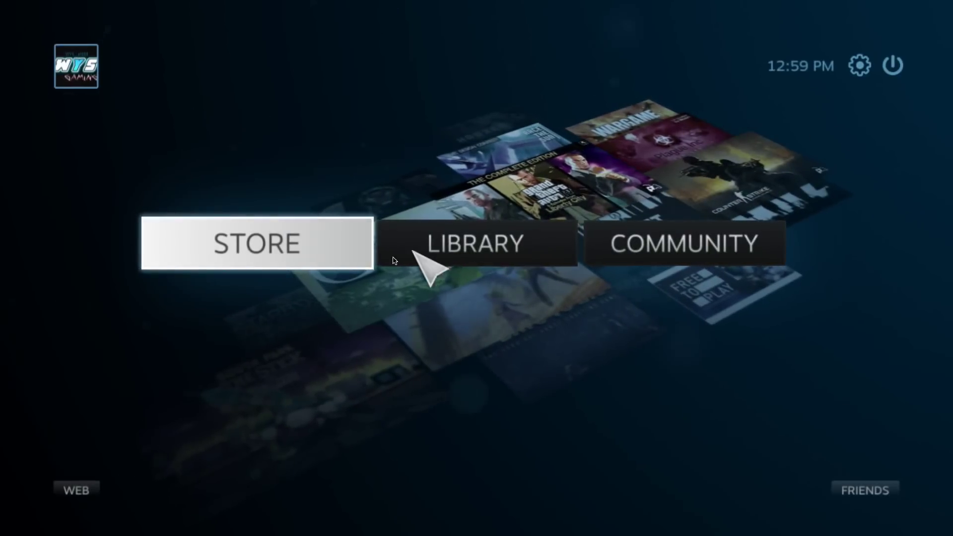
pyautogui.press('Return')
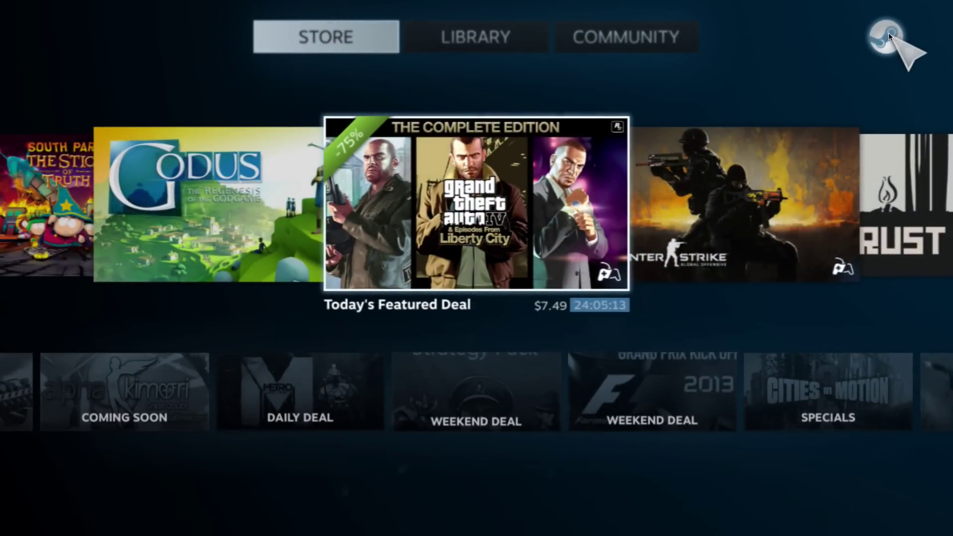
pyautogui.click(883, 38)
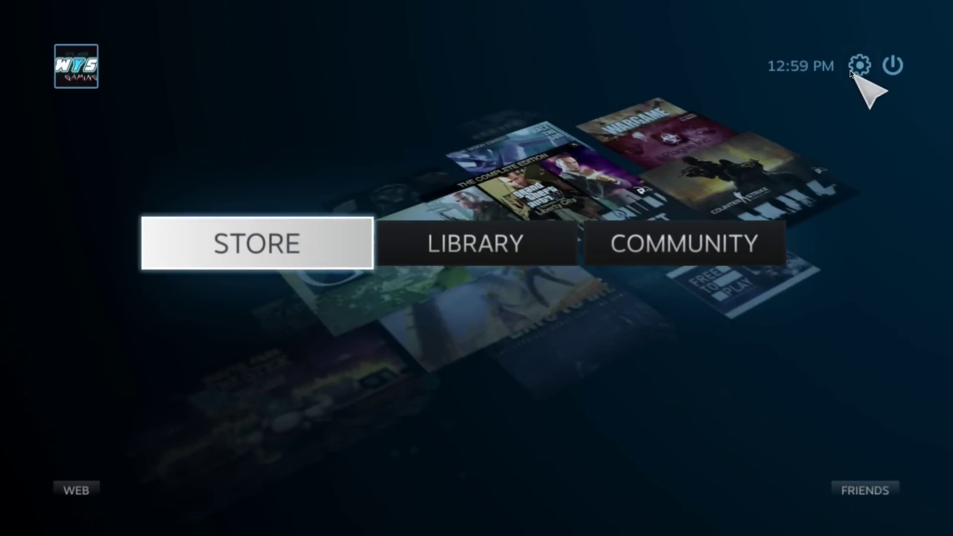
# Exit Big Picture mode to the desktop and move the Steam window nearer the middle of the desktop
pyautogui.click(893, 66)
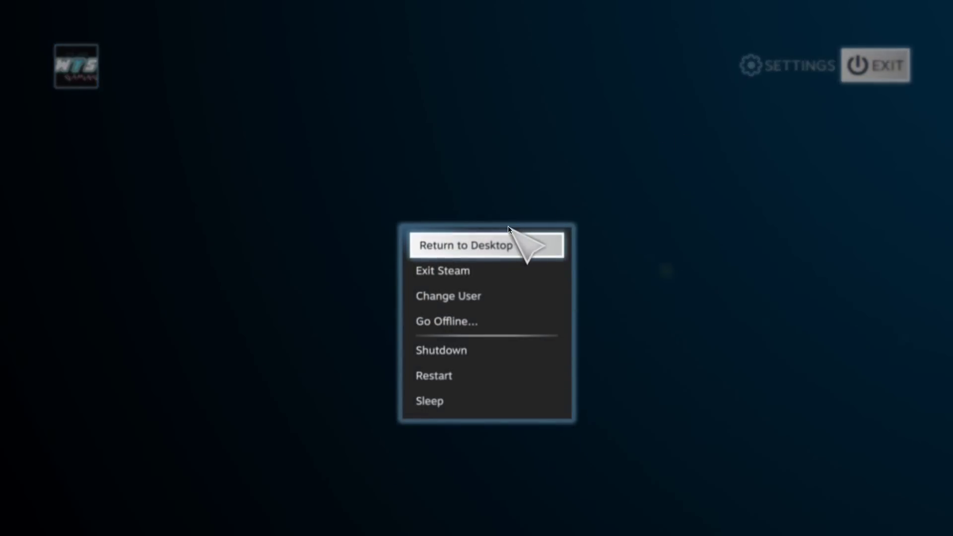
pyautogui.click(526, 233)
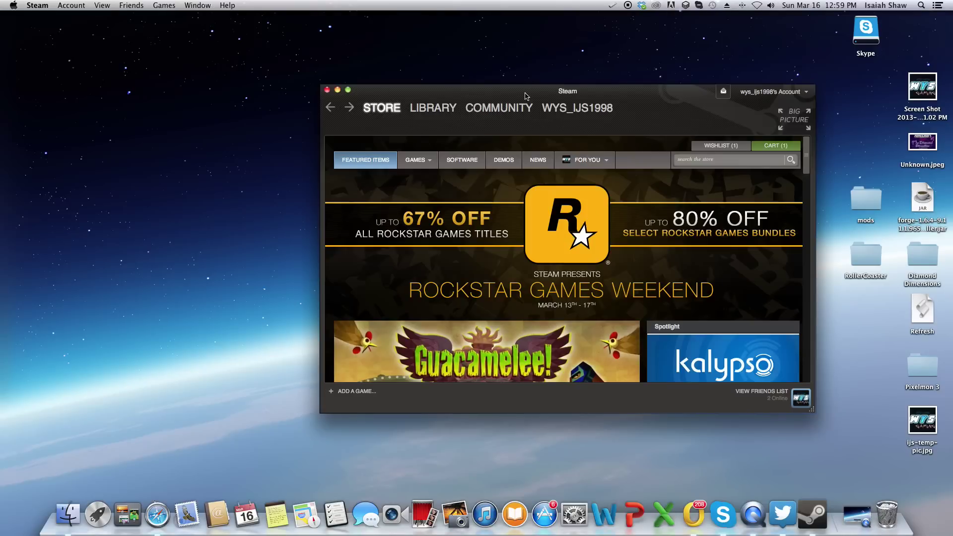
pyautogui.moveTo(526, 96); pyautogui.dragTo(473, 139)
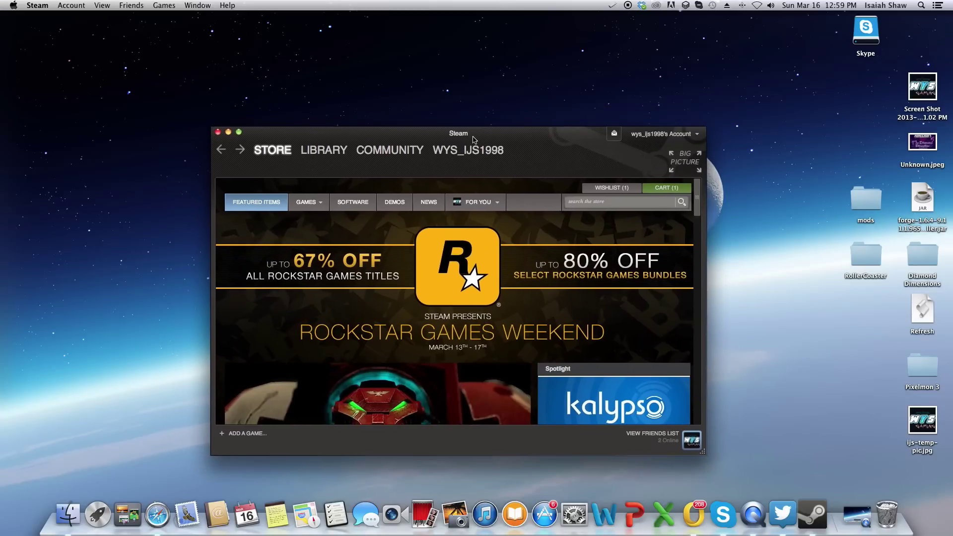